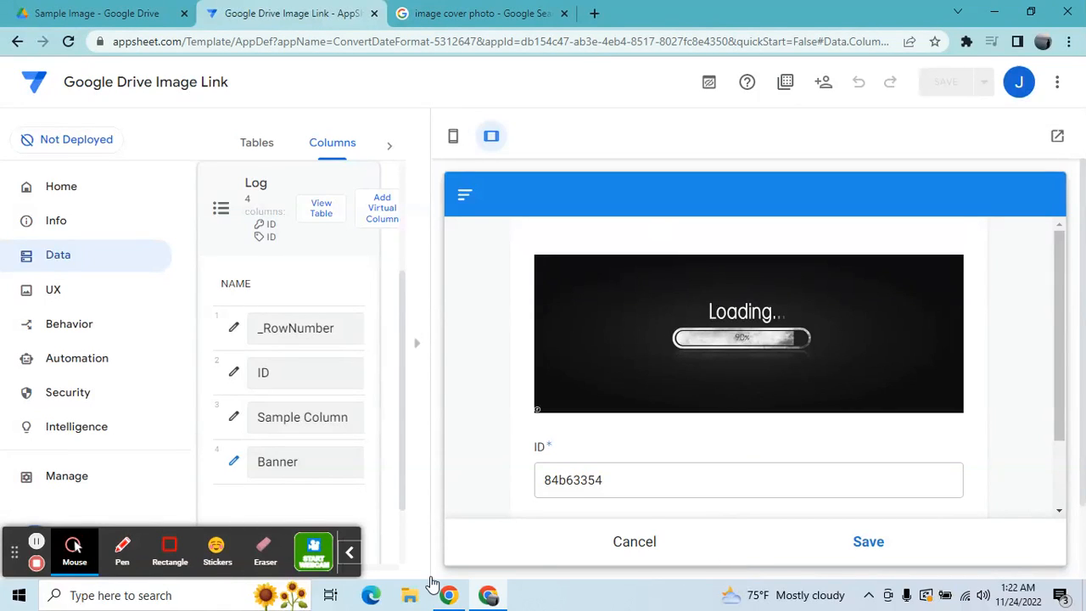
Copy the Google Drive share link for loading.jpg via Get link
left_click(350, 553)
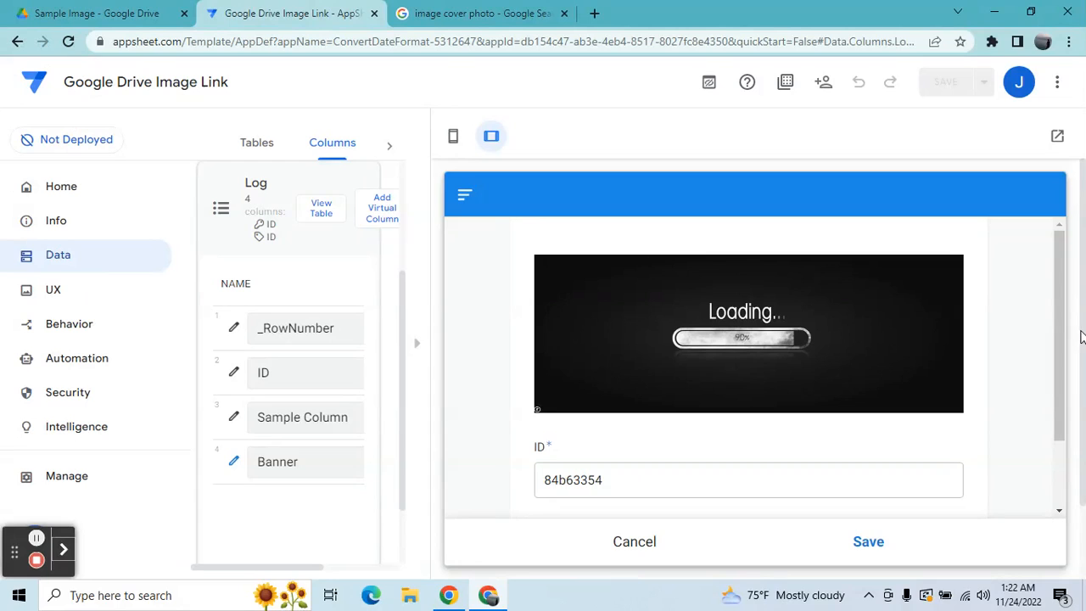
mouse_move(1060, 318)
left_mouse_down()
mouse_move(1061, 366)
mouse_move(1061, 339)
left_mouse_up()
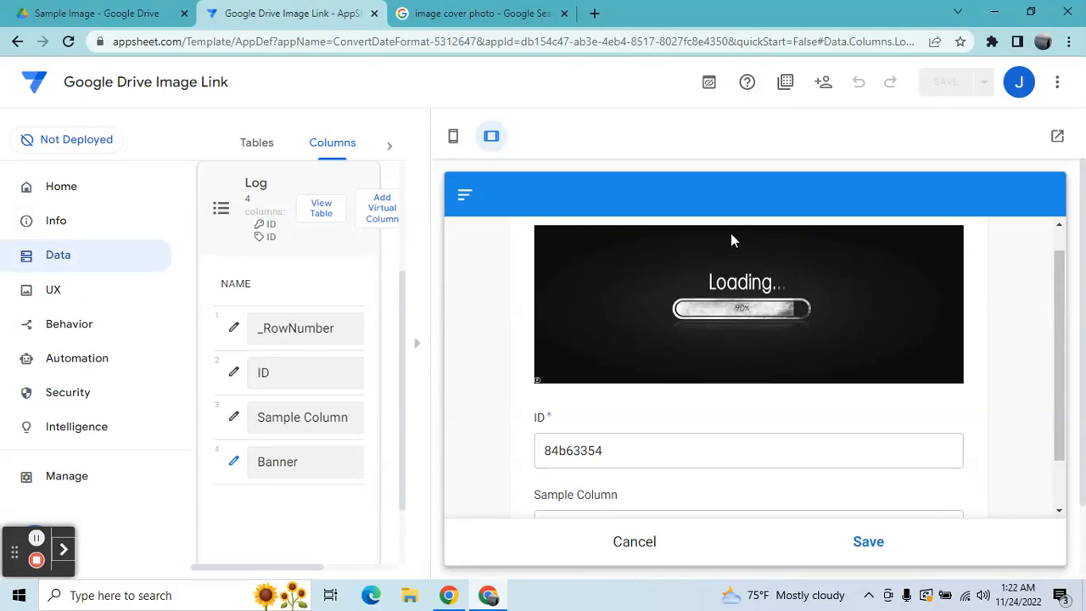
left_click(135, 12)
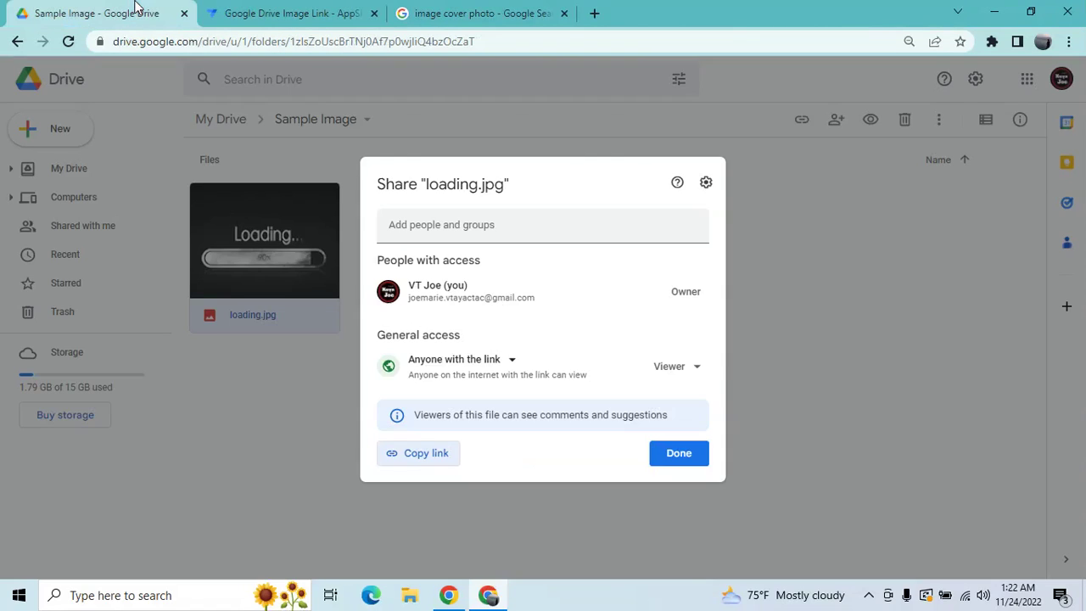
left_click(679, 452)
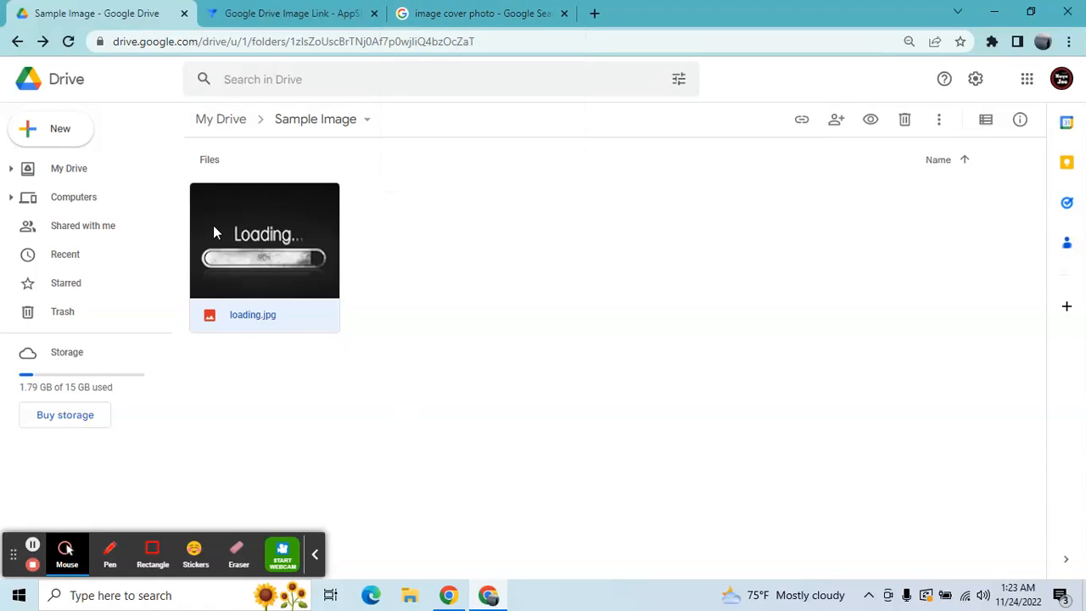
right_click(271, 260)
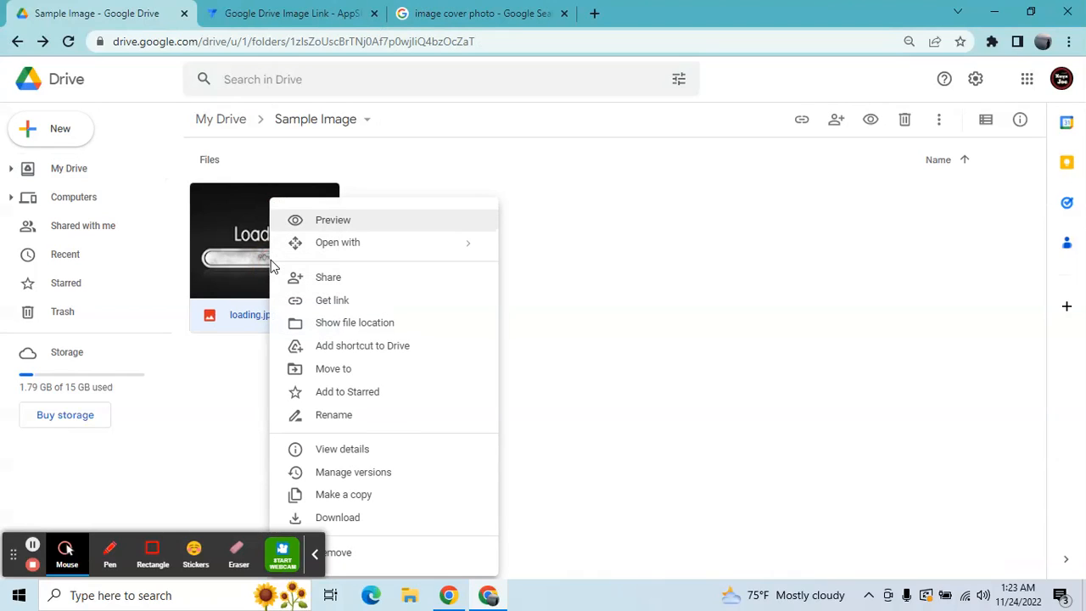
left_click(293, 299)
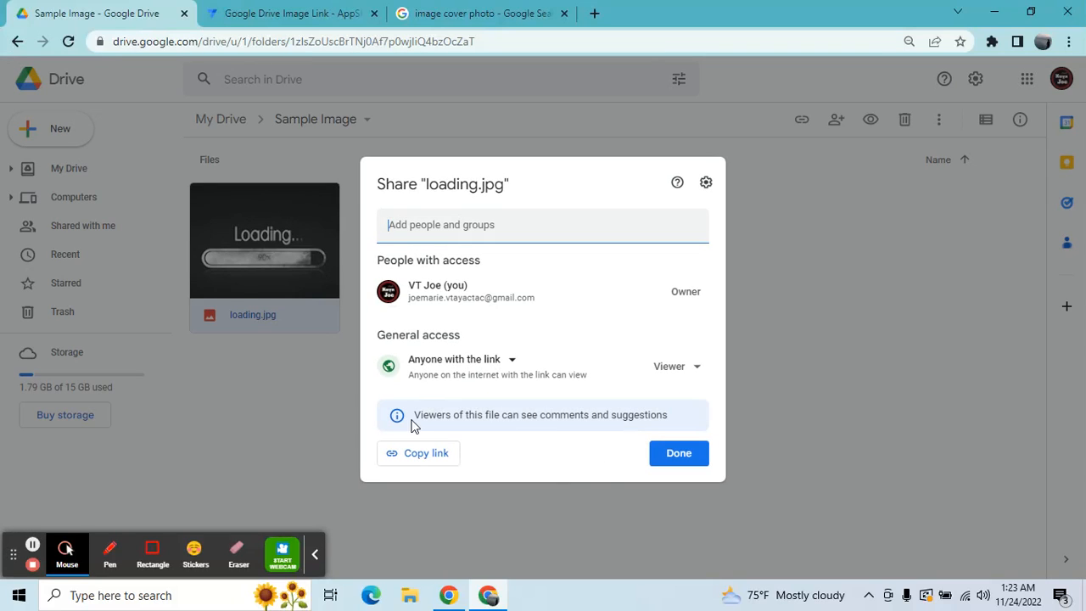
left_click(409, 452)
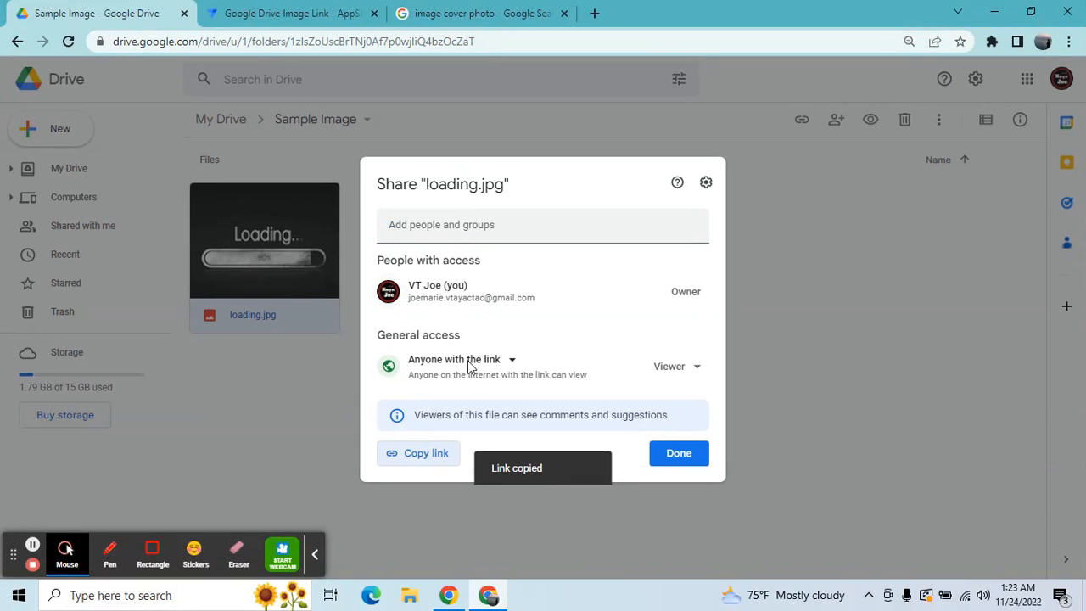
Set the Banner column's Content expression to the pasted Drive share link in quotes
left_click(293, 13)
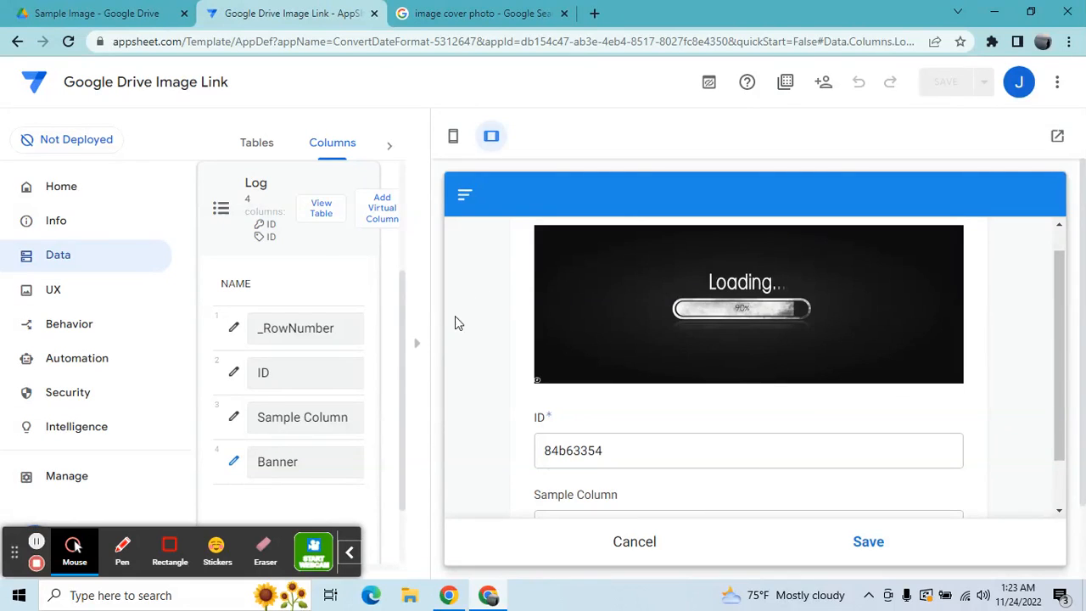
left_click(427, 339)
left_click(234, 433)
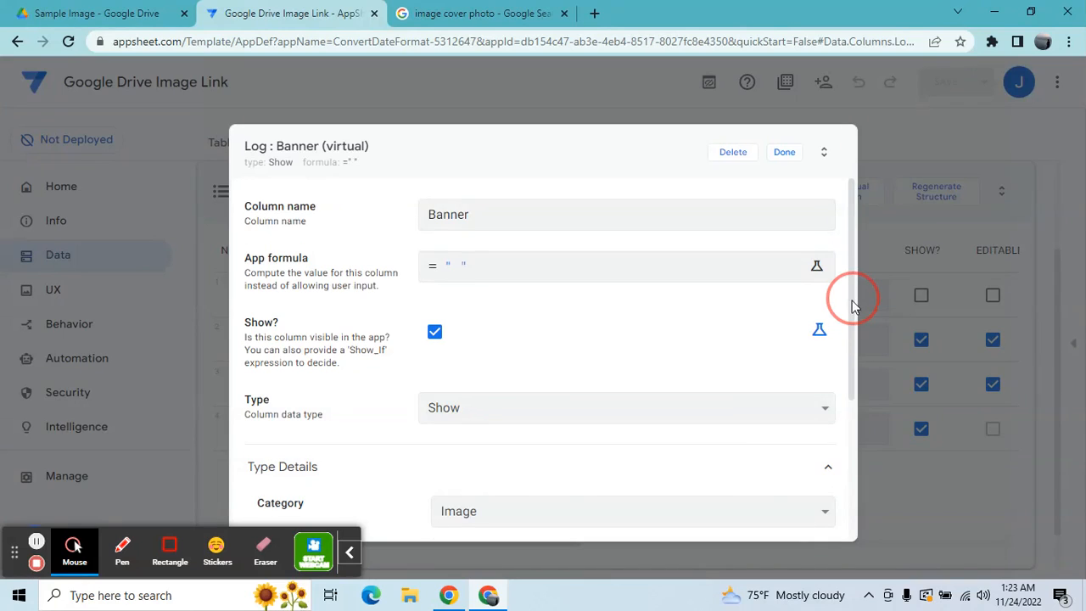
left_click_drag(853, 298, 833, 444)
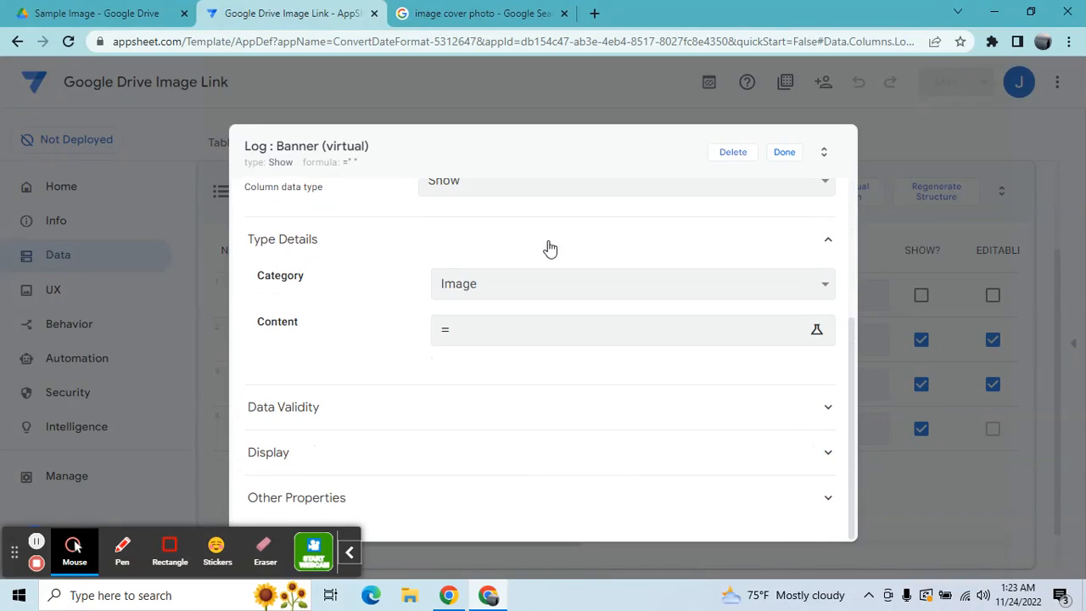
left_click(467, 329)
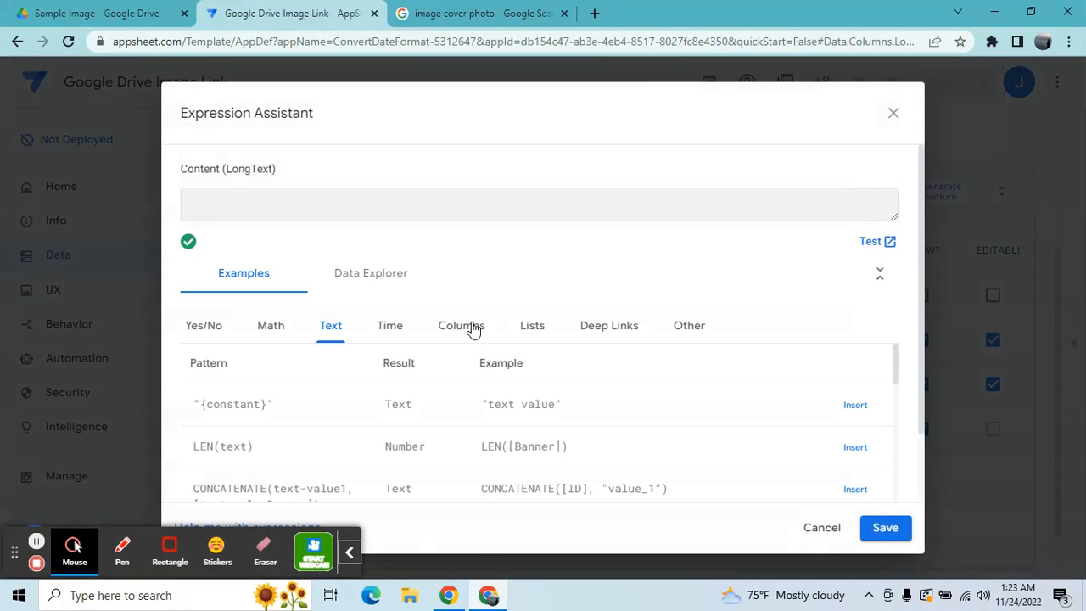
type("\"")
key("ctrl+v")
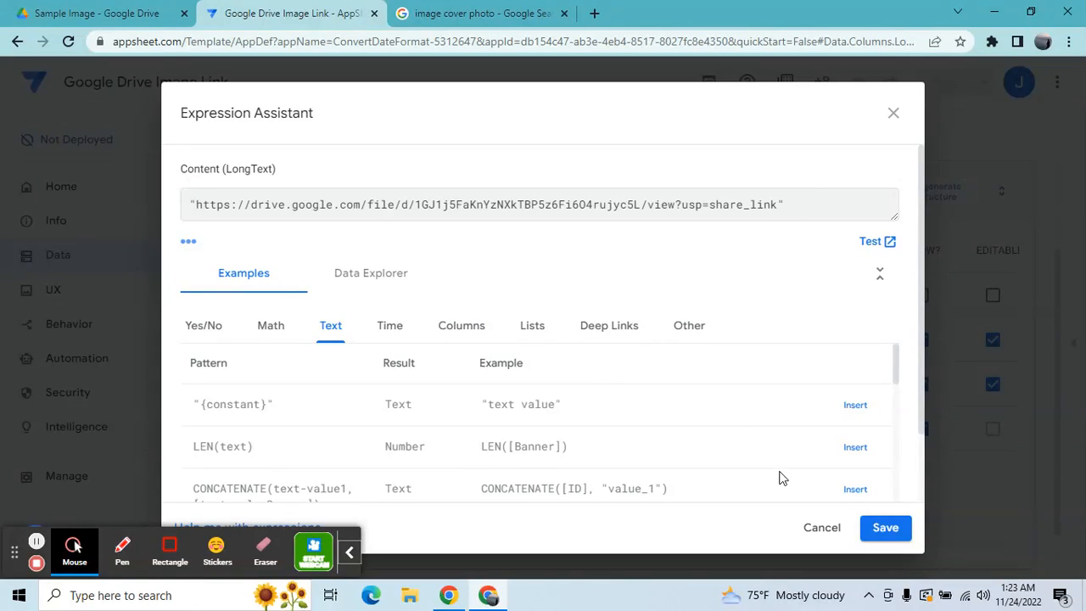
left_click(882, 528)
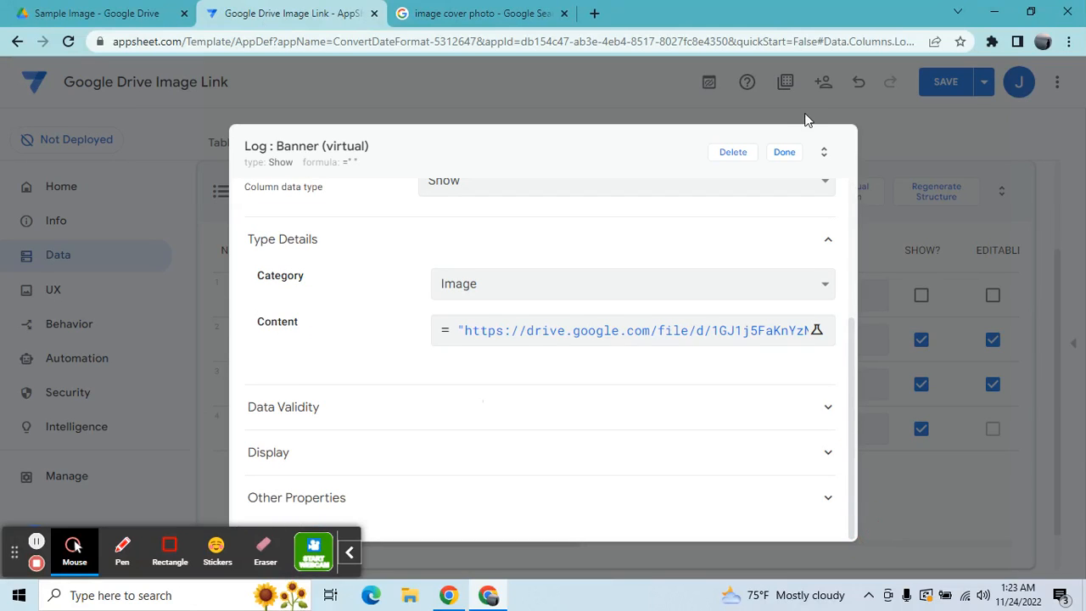
Save the app and show the form preview, where the banner image appears broken
left_click(784, 152)
left_click(946, 81)
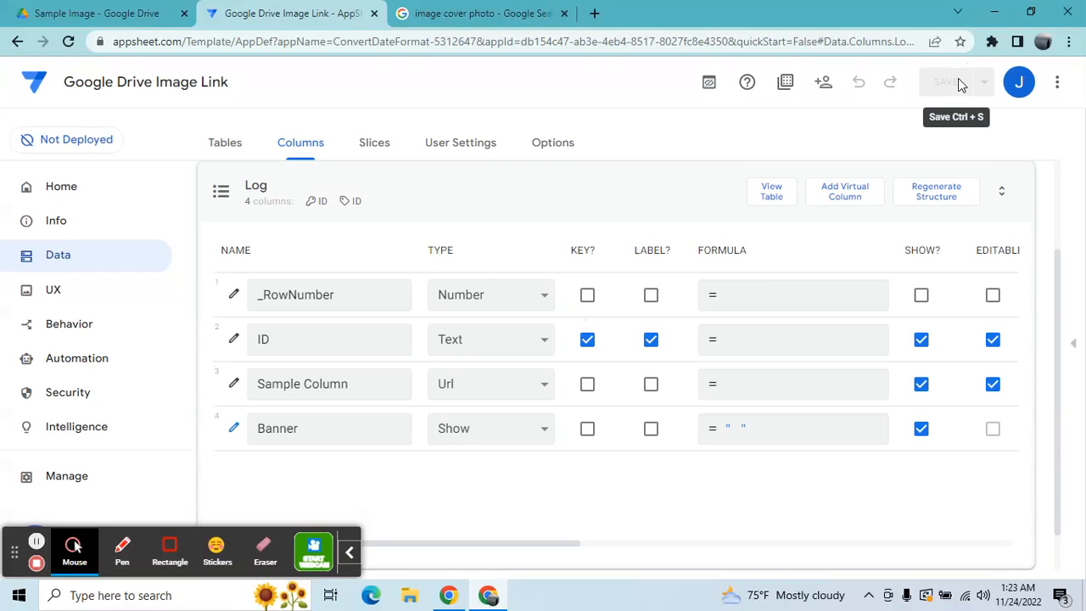
left_click(1073, 342)
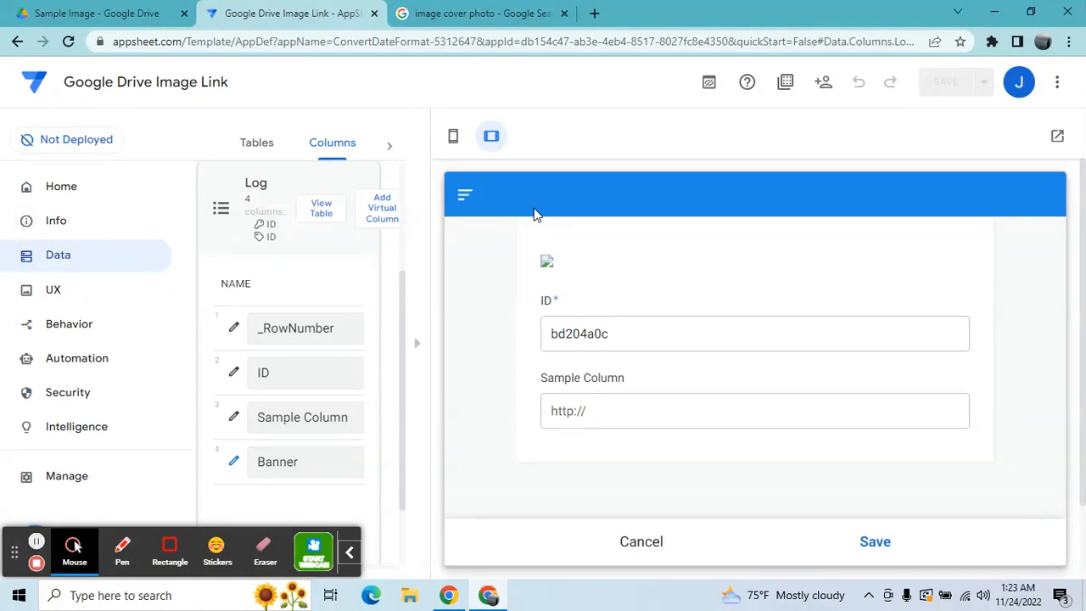
mouse_move(482, 14)
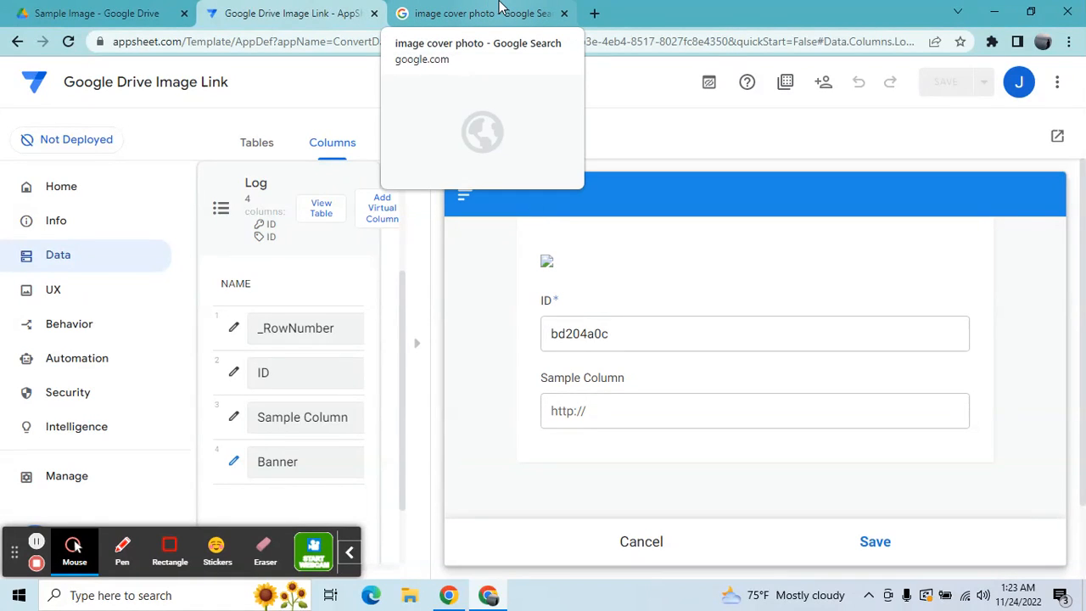
Copy the image address of the neon DO SOMETHING GREAT image from Google Search
left_click(501, 10)
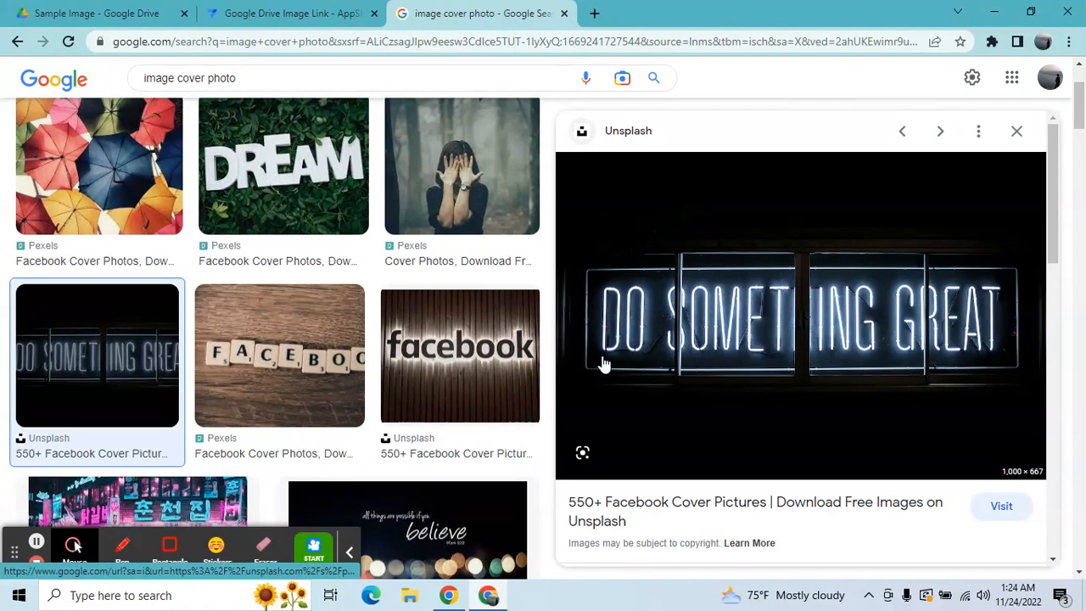
right_click(721, 338)
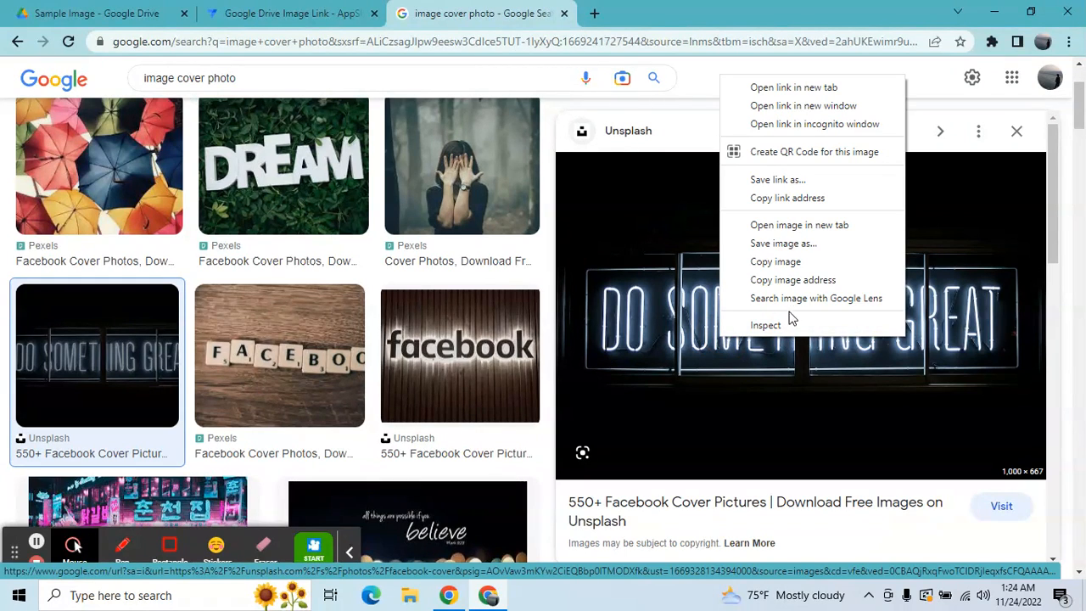
left_click(790, 285)
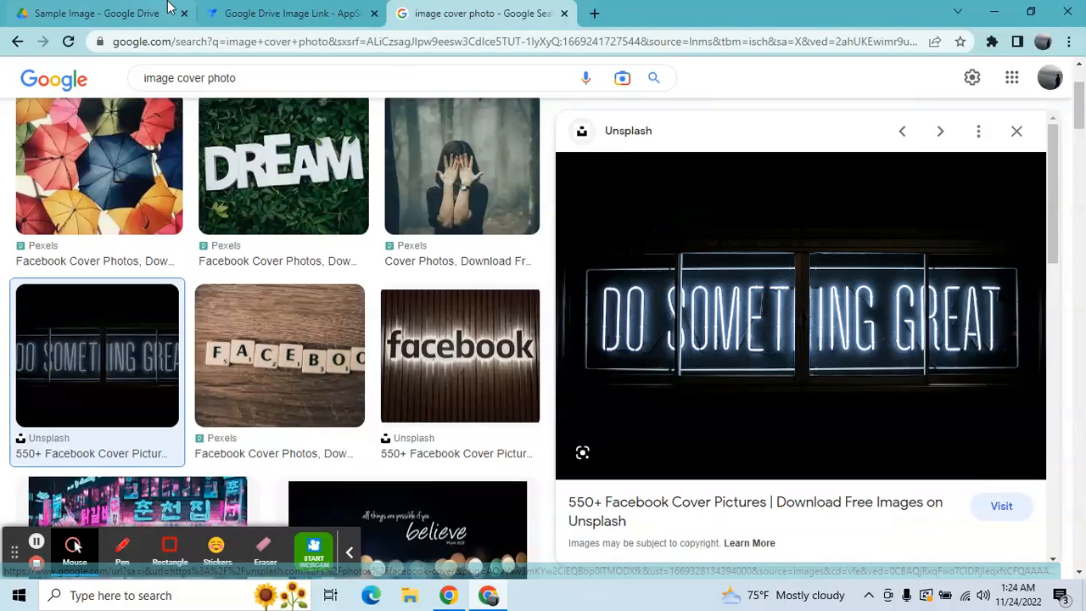
Replace the Banner column's Content expression with the Unsplash image URL
left_click(254, 13)
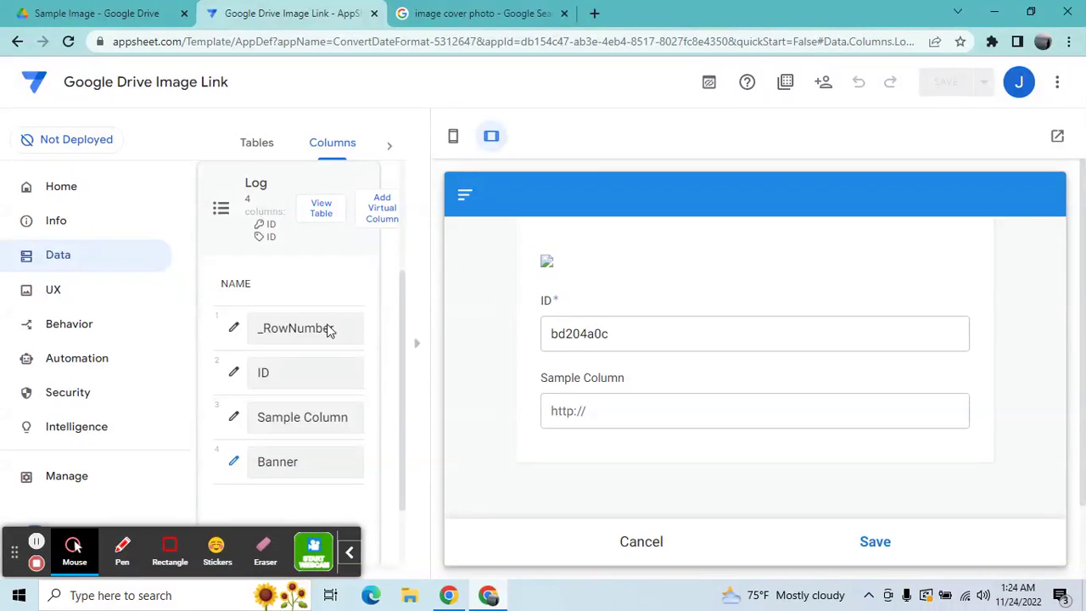
left_click(234, 462)
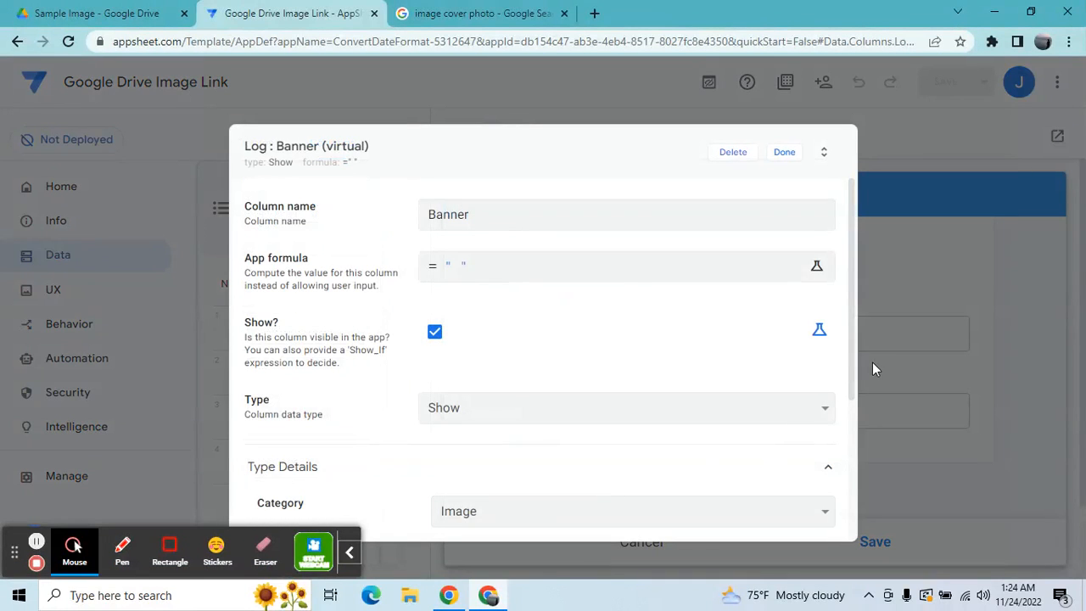
left_click_drag(854, 370, 853, 399)
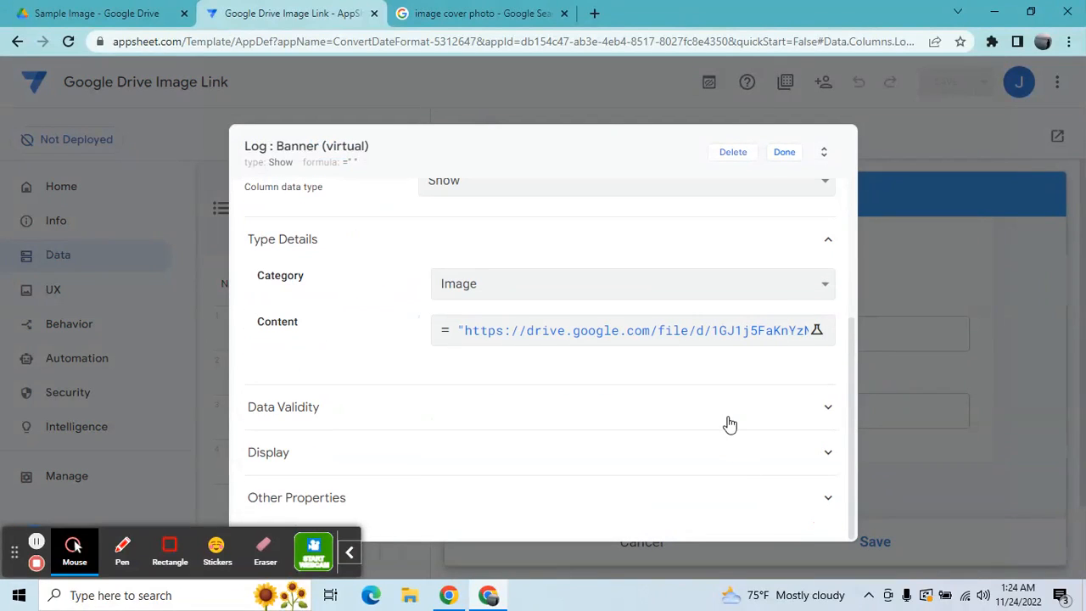
left_click(736, 346)
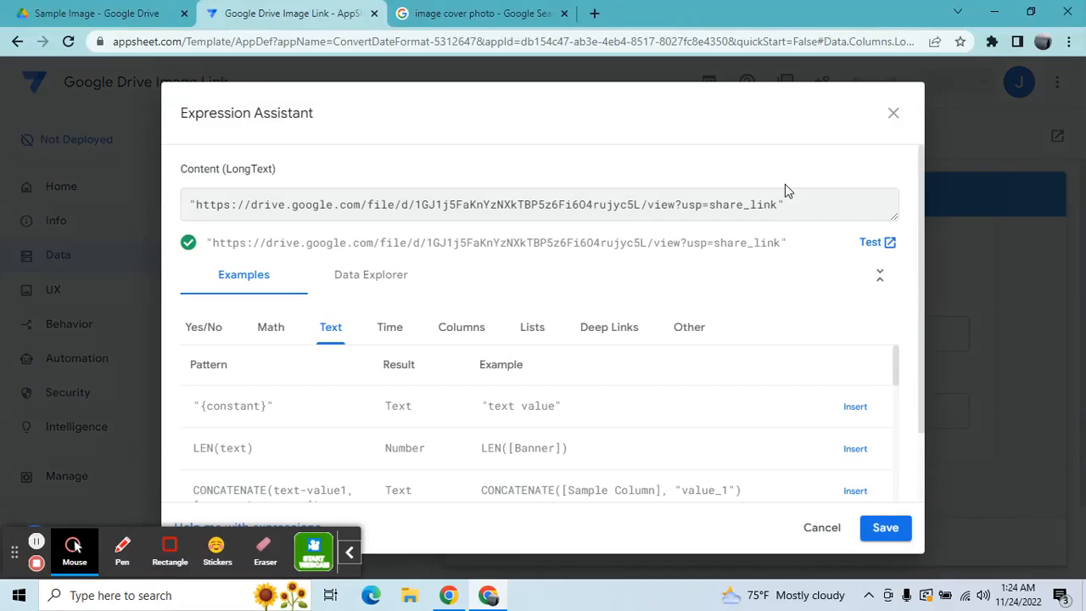
left_click(774, 205)
key("ctrl+a")
key("BackSpace")
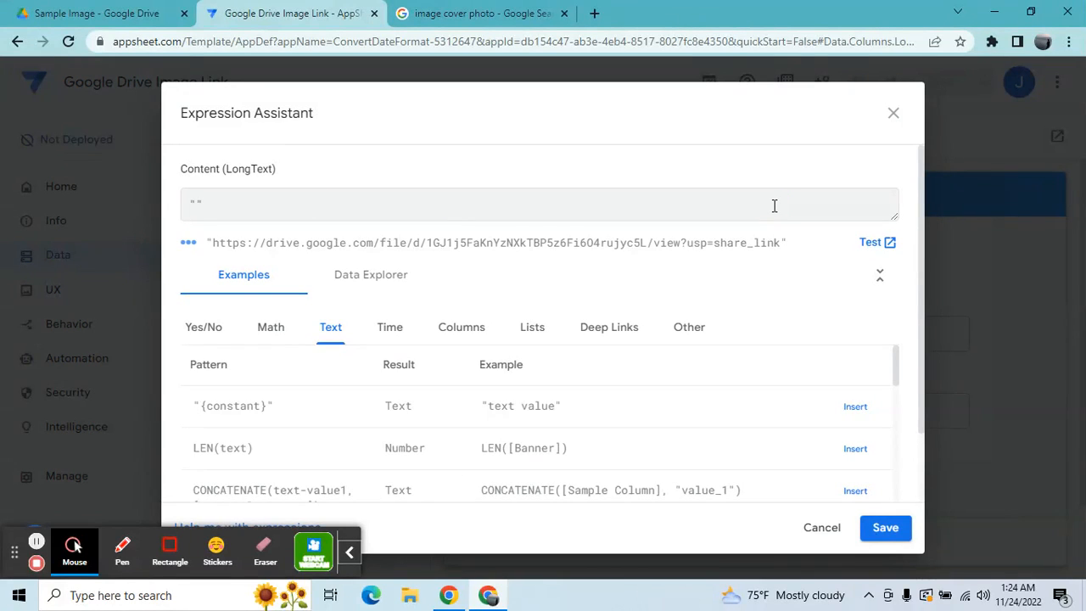
key("ctrl+v")
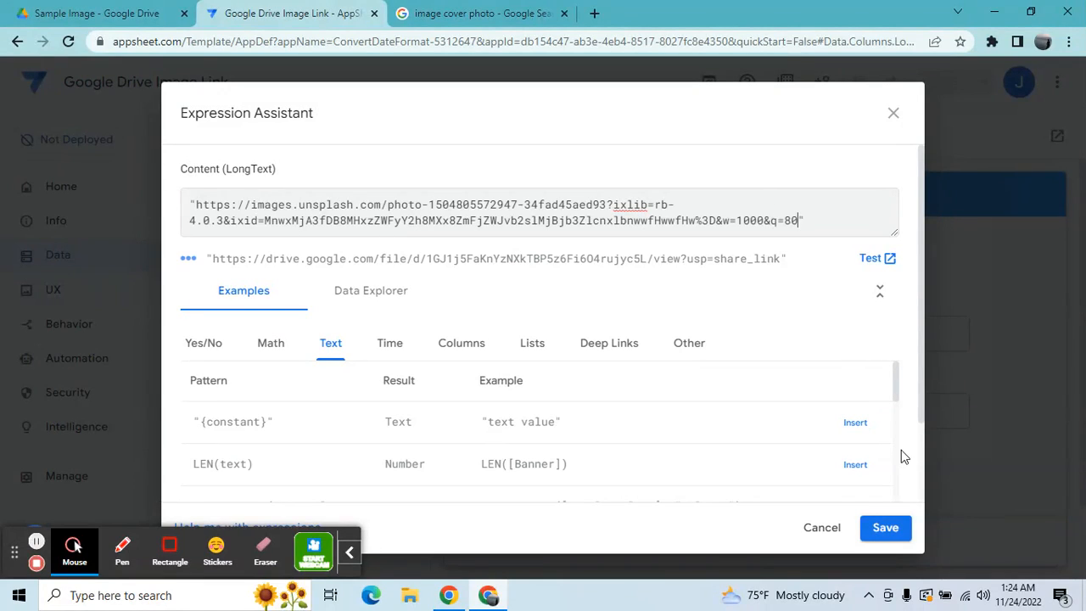
left_click(885, 527)
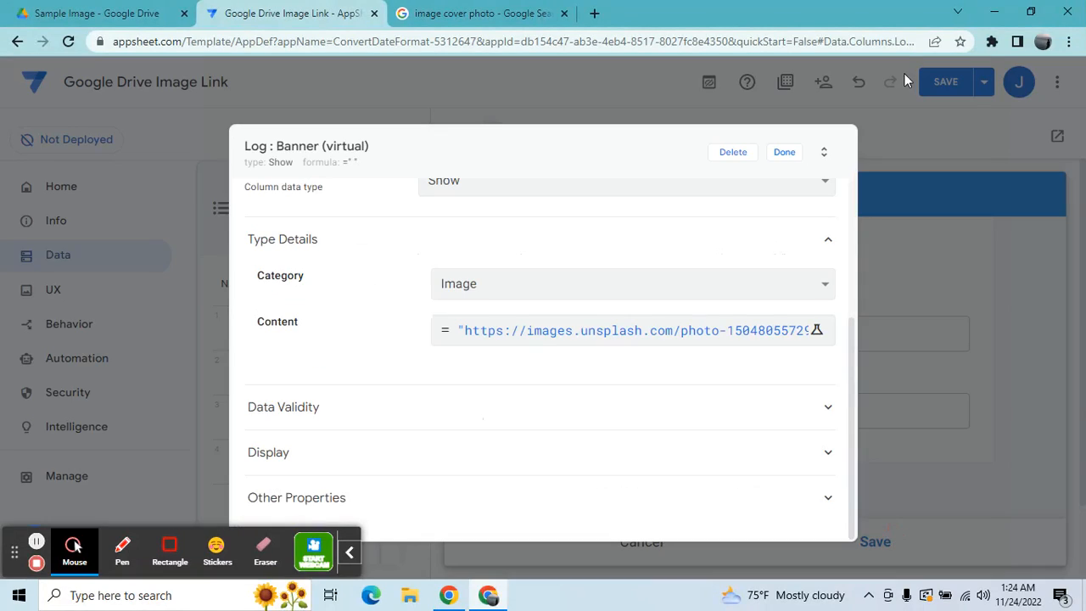
Save the app so the preview shows the neon banner, then return to Drive
left_click(787, 152)
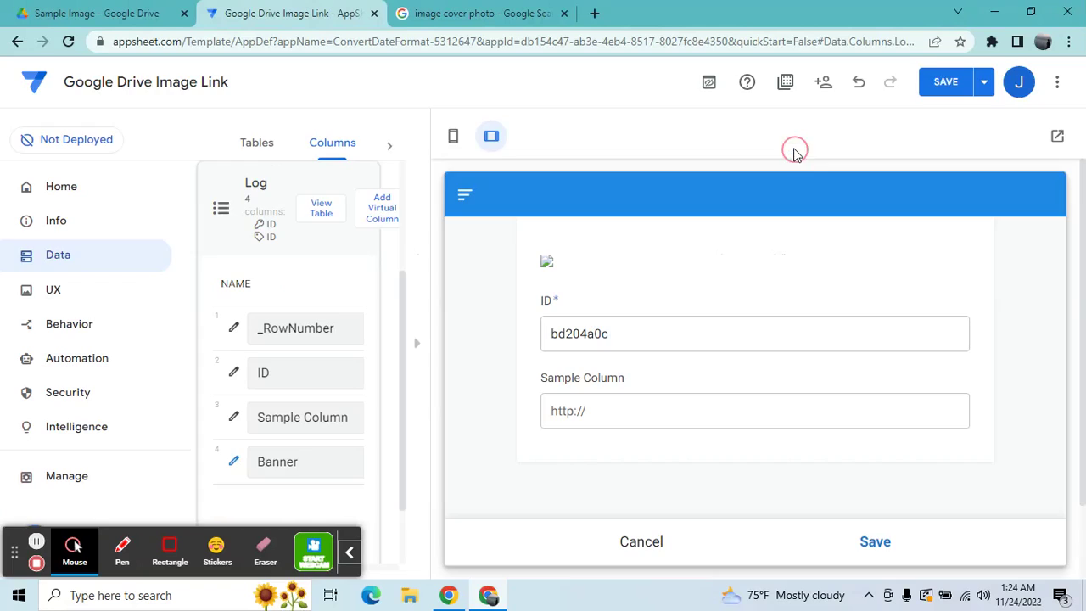
left_click(946, 82)
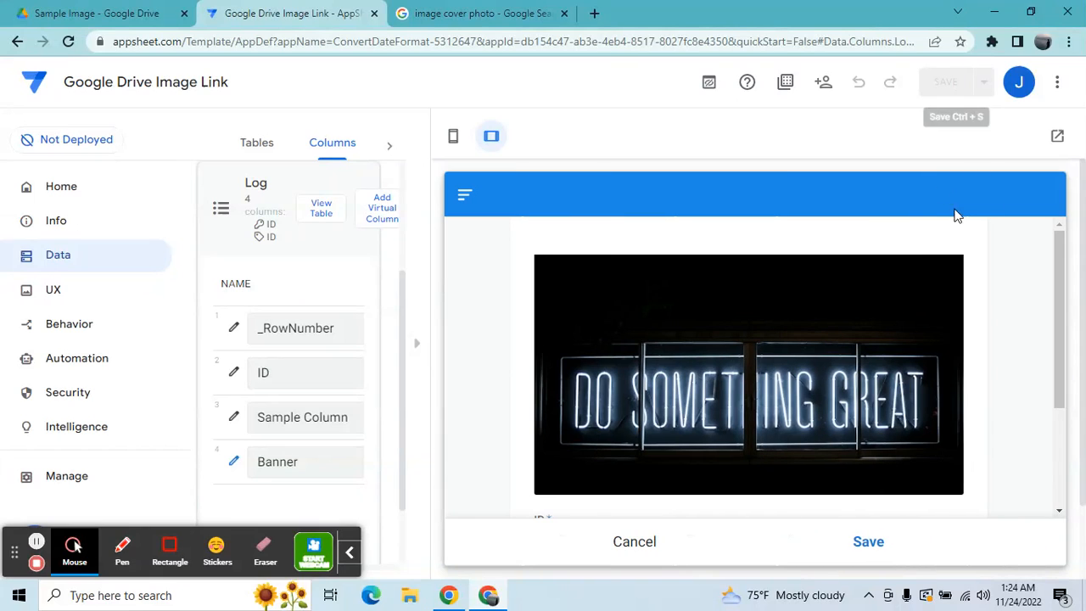
left_click_drag(1059, 314, 1059, 378)
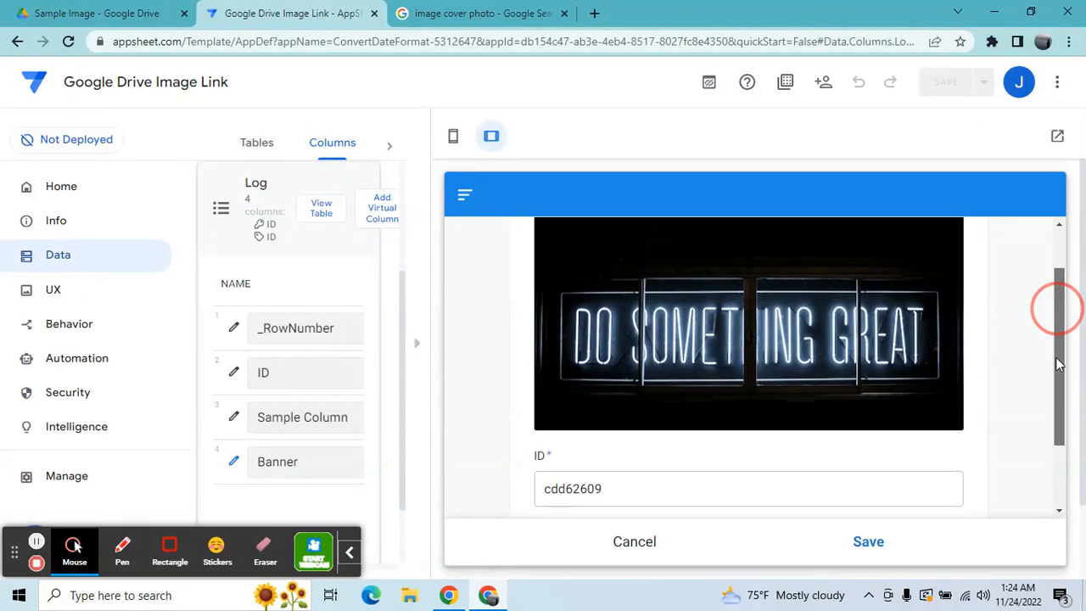
left_click(97, 13)
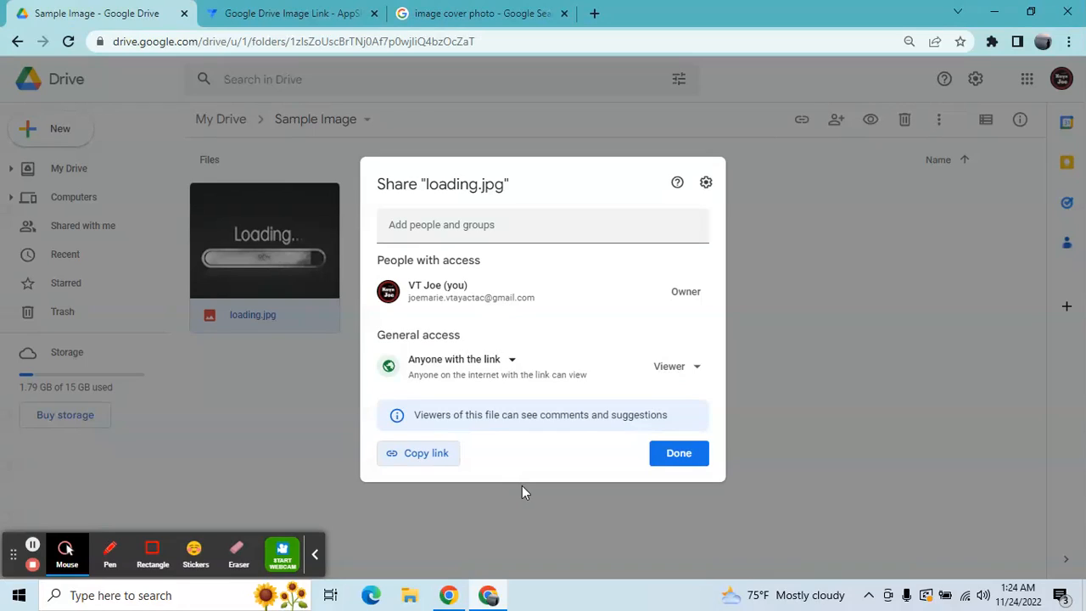
Copy the anyone-with-link share link for loading.jpg from its Share dialog
left_click(704, 462)
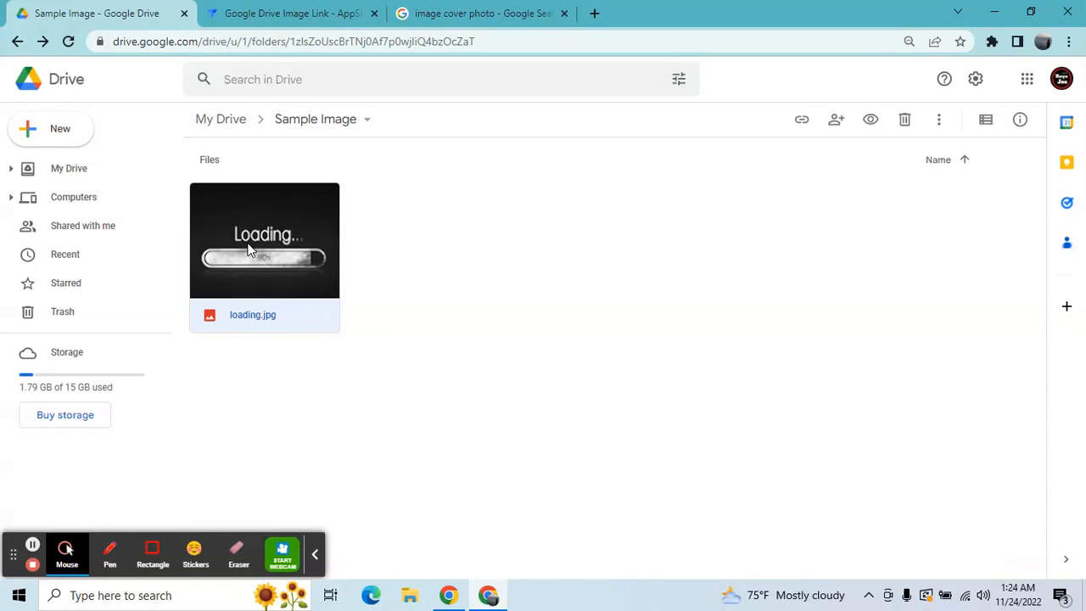
left_click(563, 14)
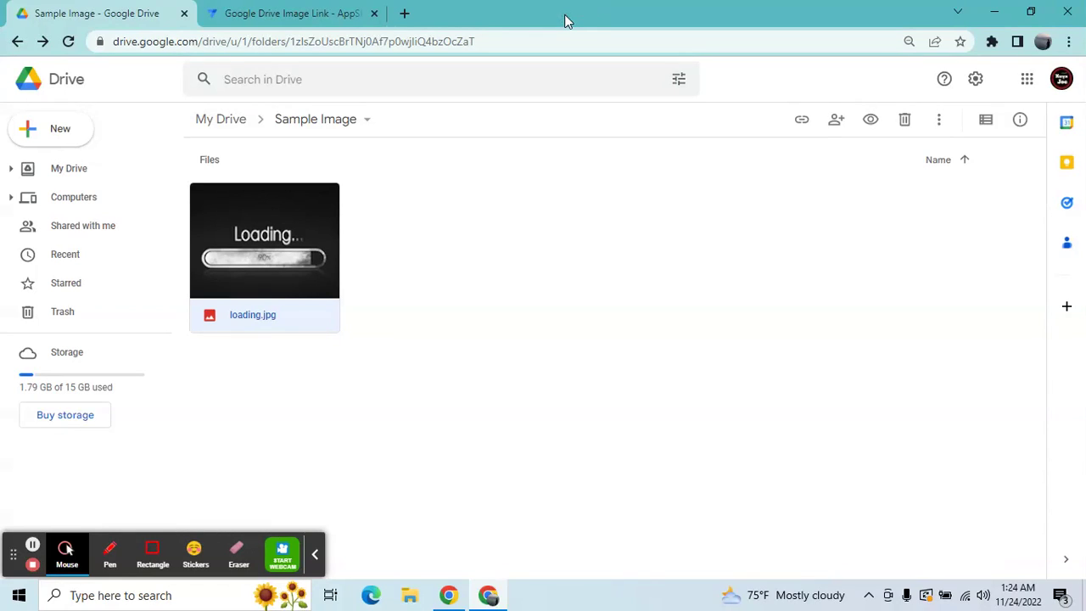
right_click(263, 256)
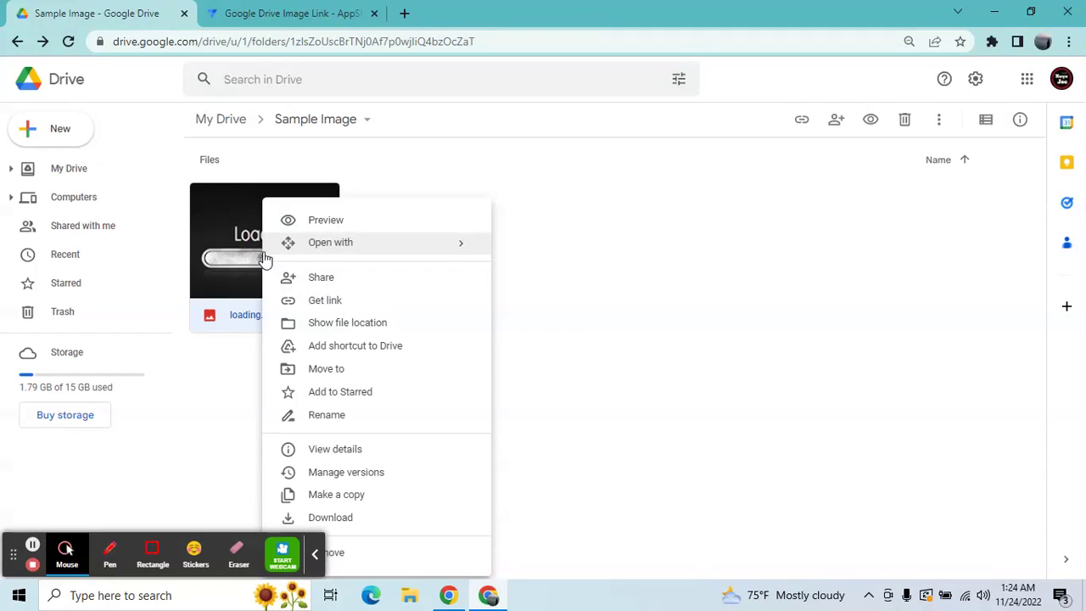
left_click(327, 278)
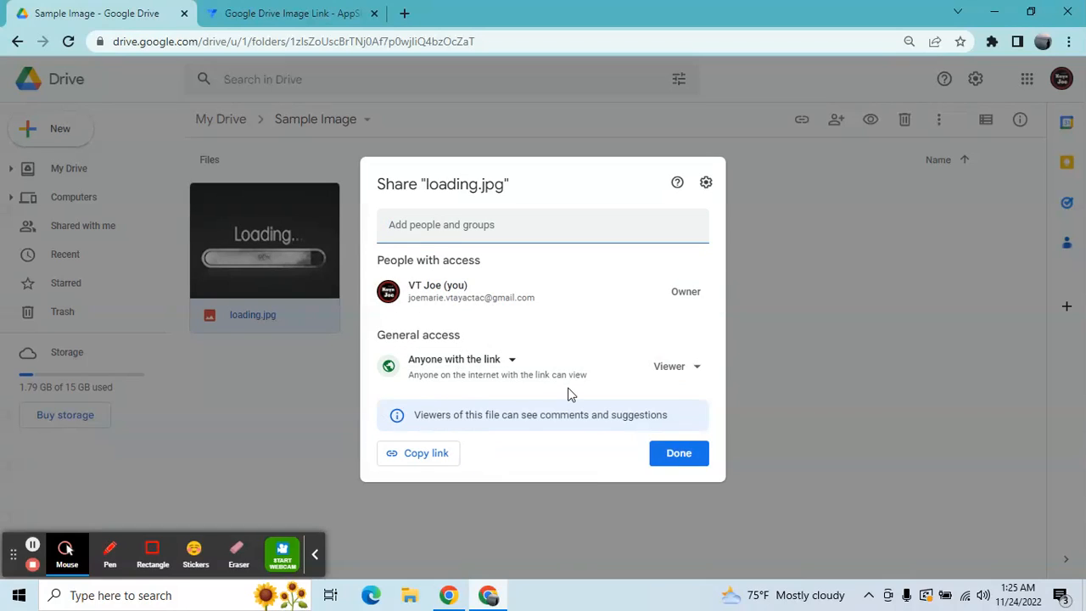
left_click(448, 453)
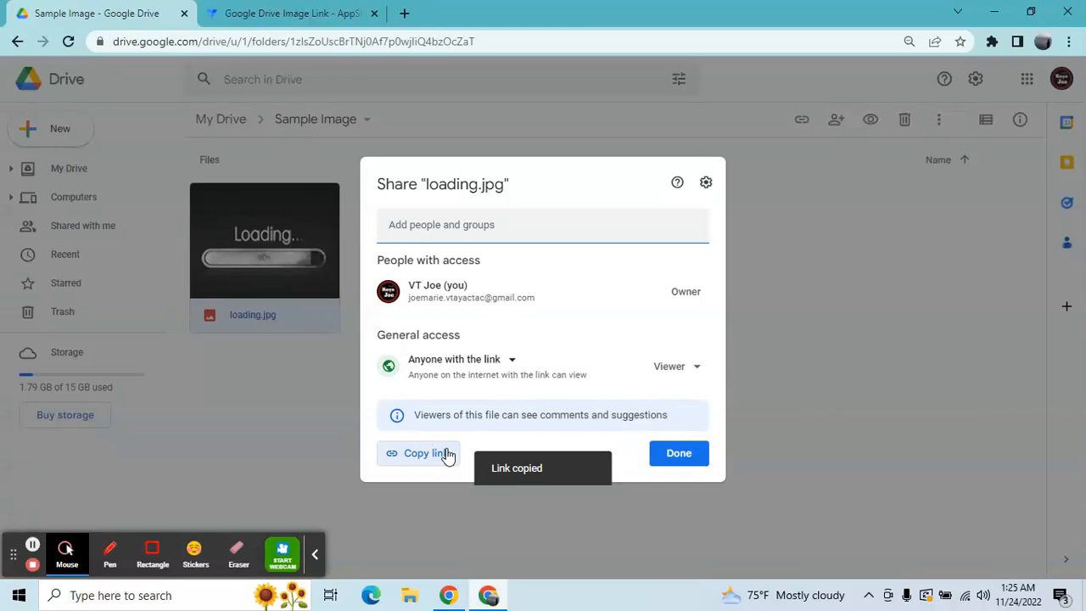
Open a new browser tab with its address bar focused
left_click(404, 13)
left_click(395, 42)
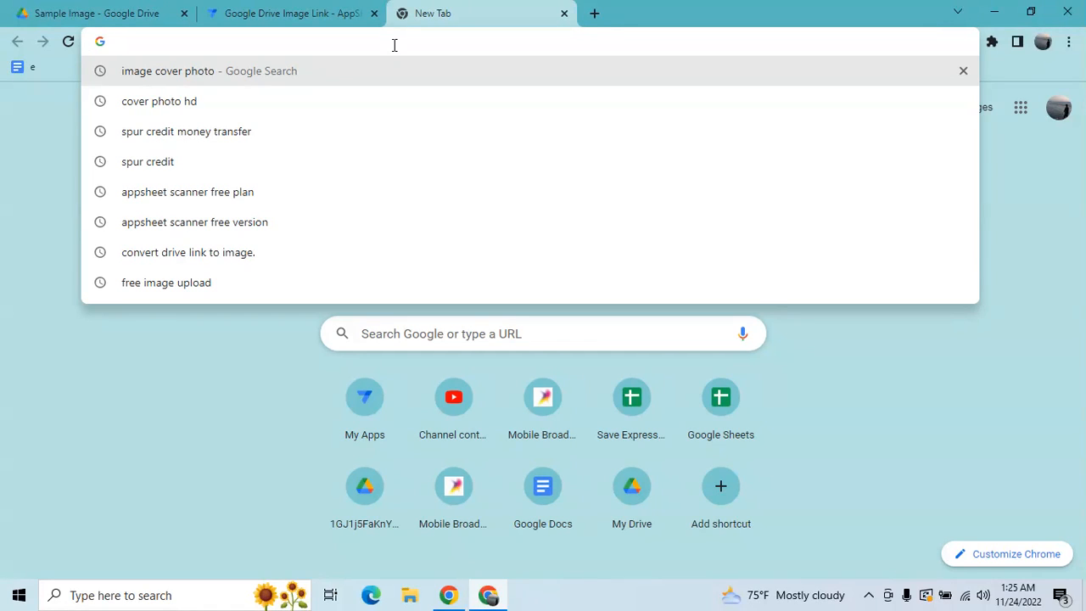
key("ctrl+v")
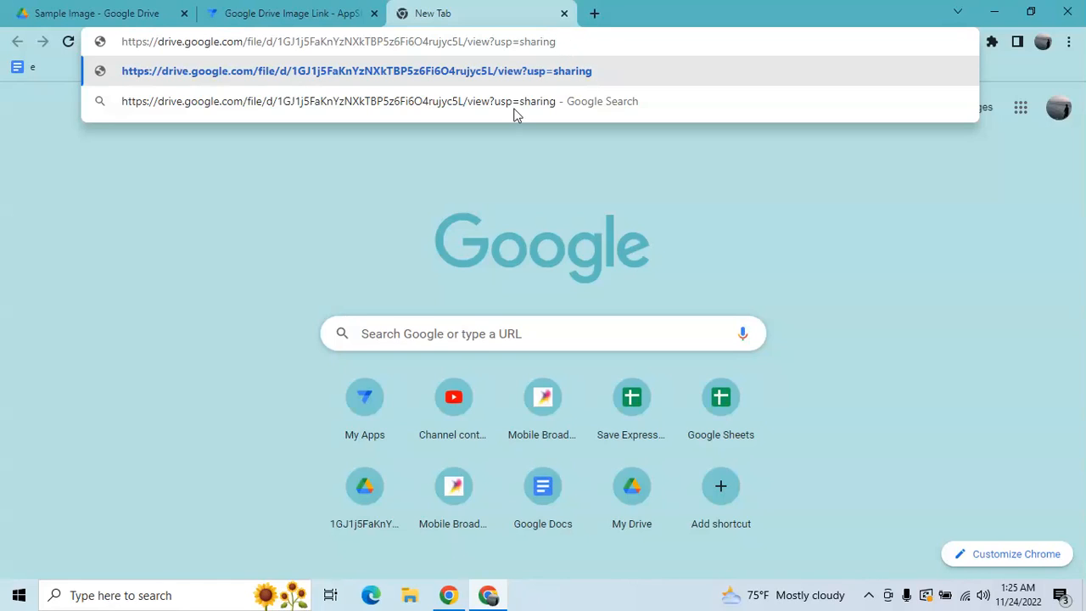
left_click(150, 12)
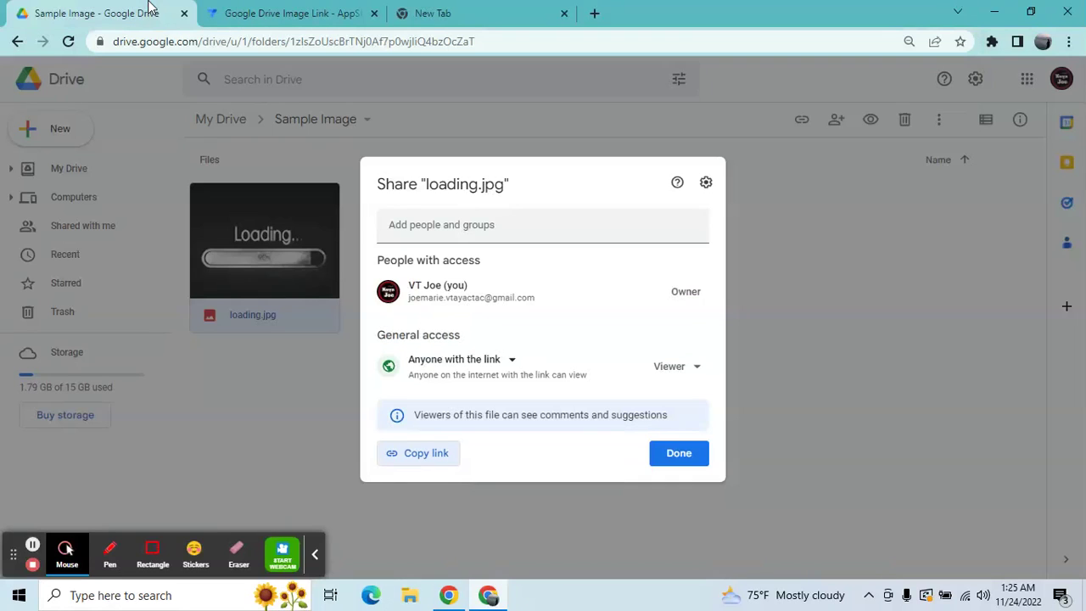
left_click(458, 7)
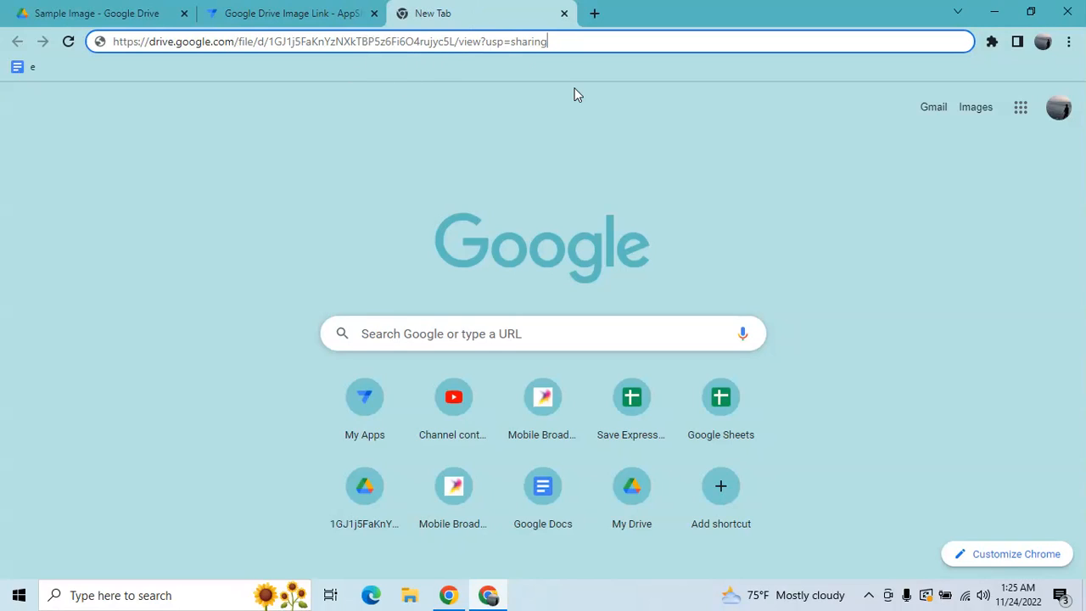
key("BackSpace")
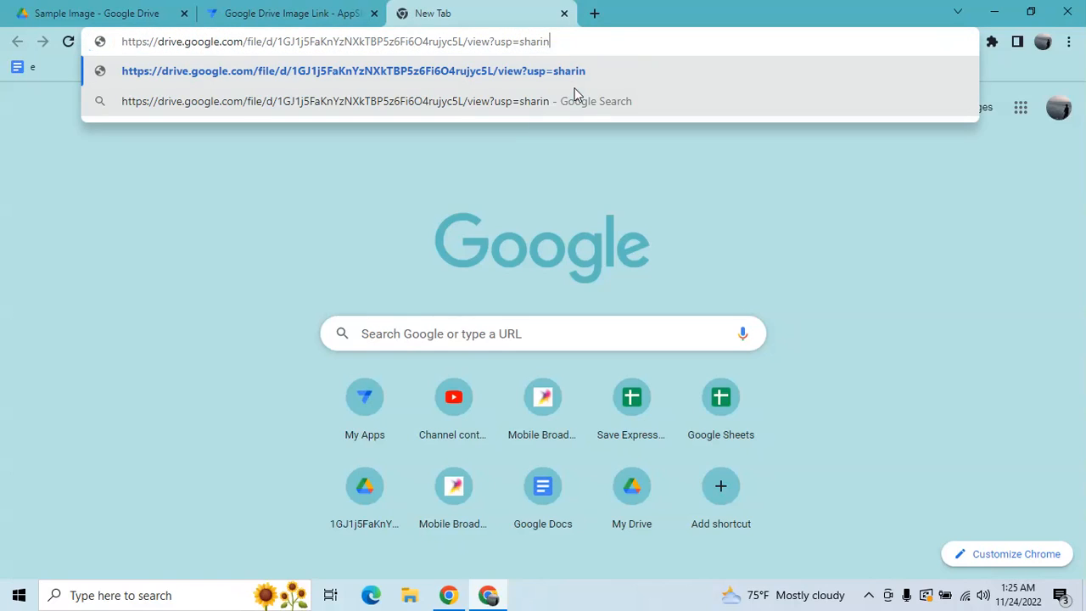
key("BackSpace")
key("BackSpace")
key("BackSpace")
key("BackSpace")
key("BackSpace")
key("BackSpace")
key("BackSpace")
key("BackSpace")
key("BackSpace")
key("BackSpace")
key("BackSpace")
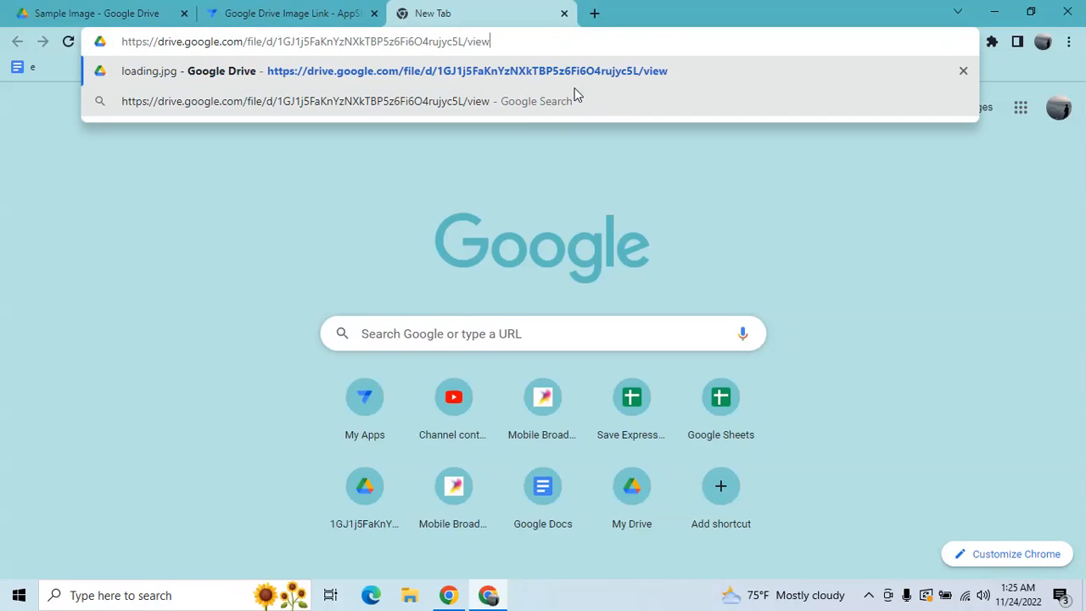
key("BackSpace")
key("BackSpace")
key("BackSpace")
key("BackSpace")
key("BackSpace")
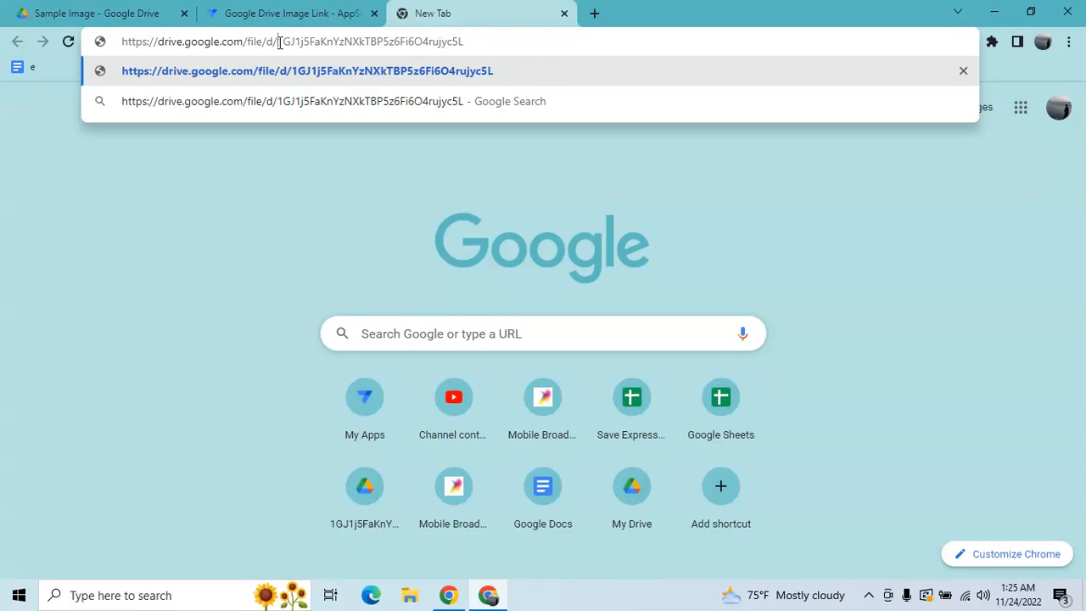
key("BackSpace")
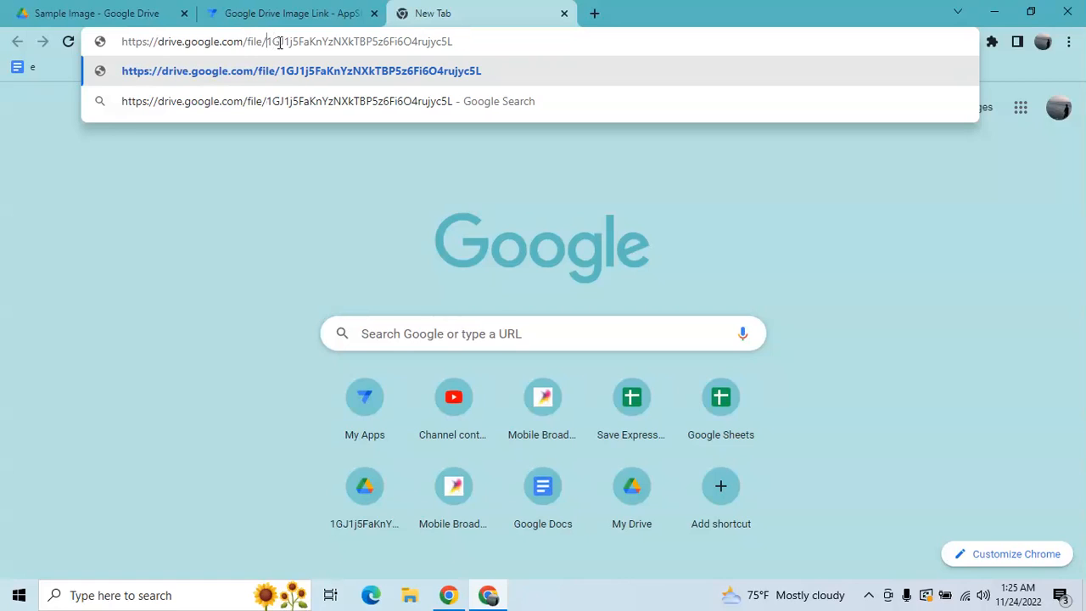
key("BackSpace")
key("BackSpace")
key("BackSpace")
key("BackSpace")
key("BackSpace")
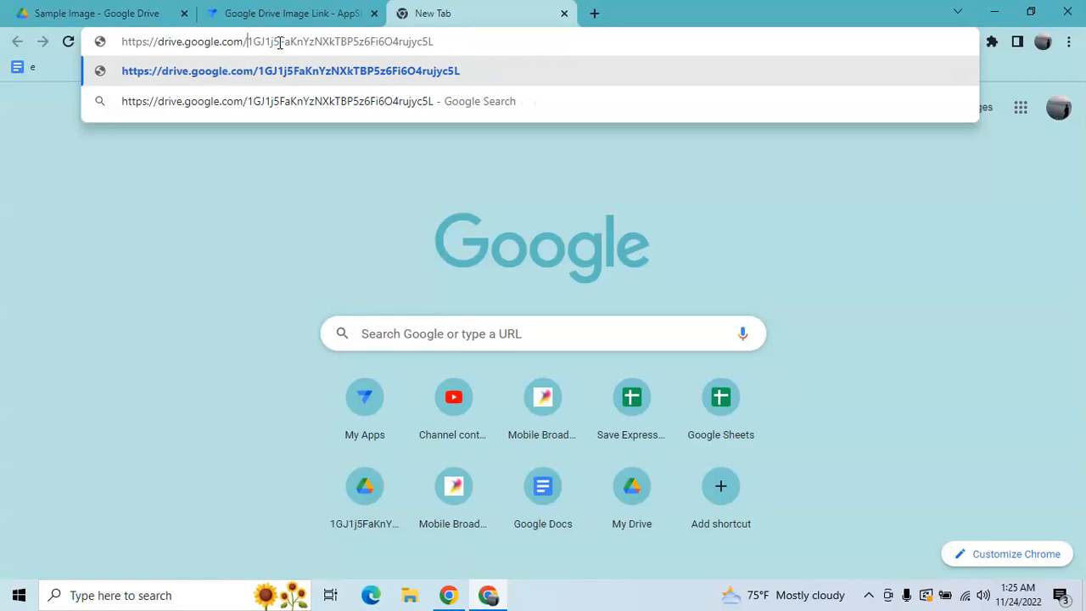
type("u")
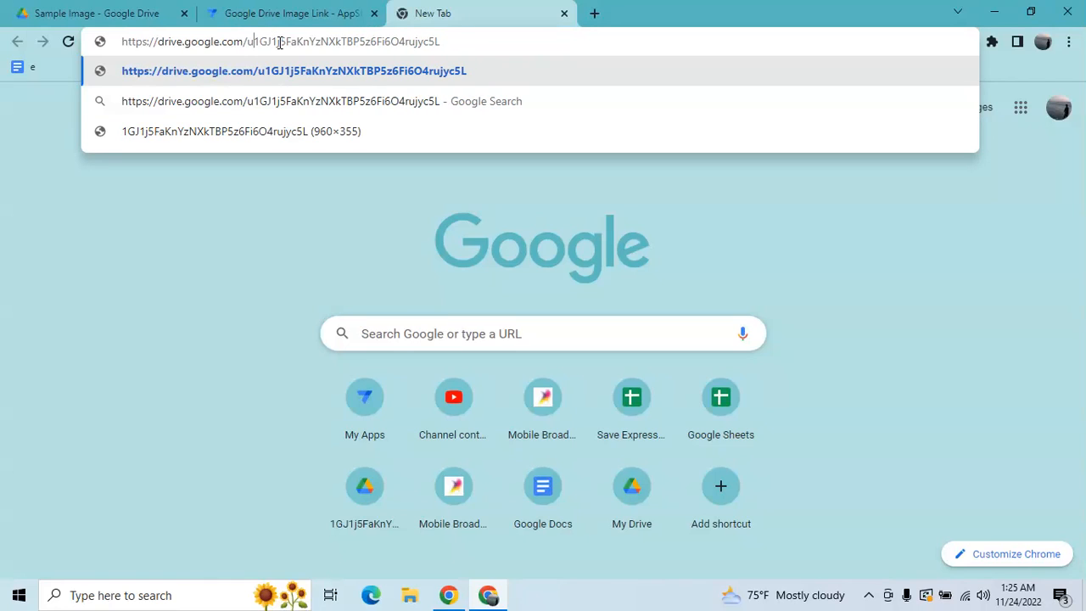
type("c")
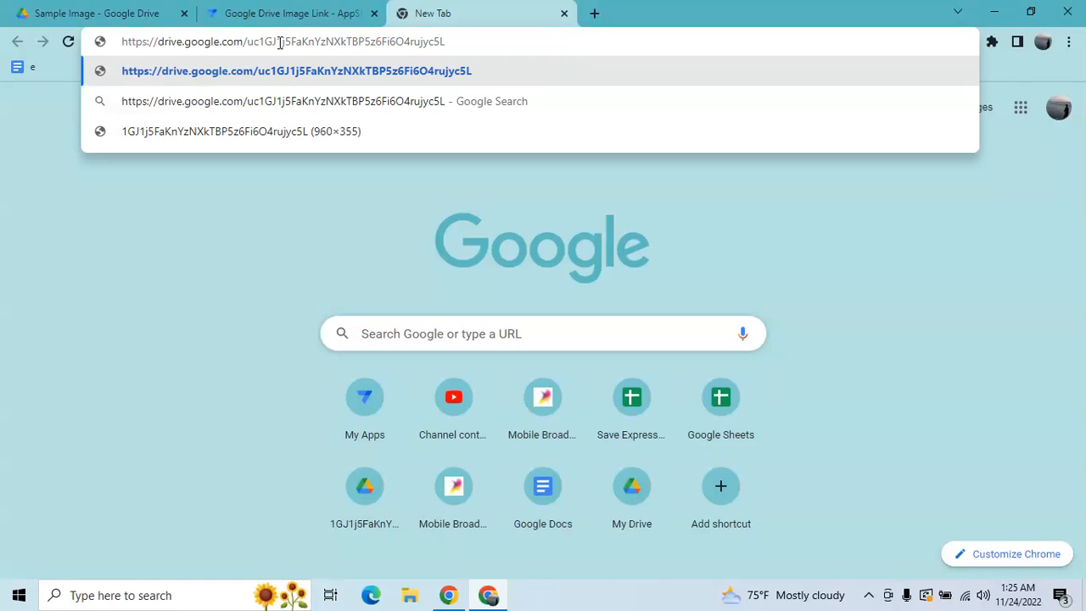
type("?")
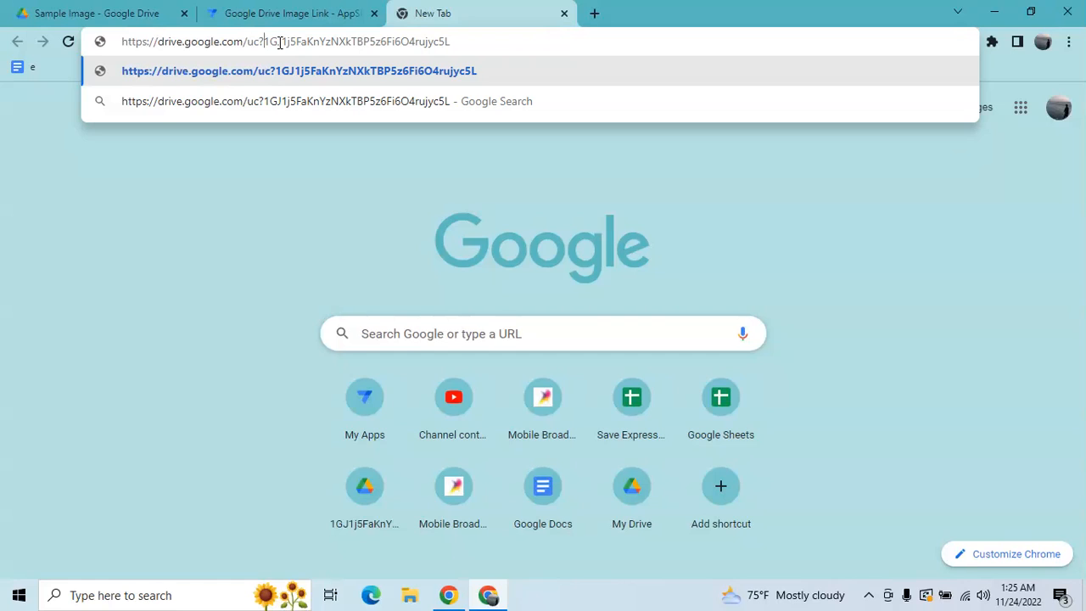
type("expor")
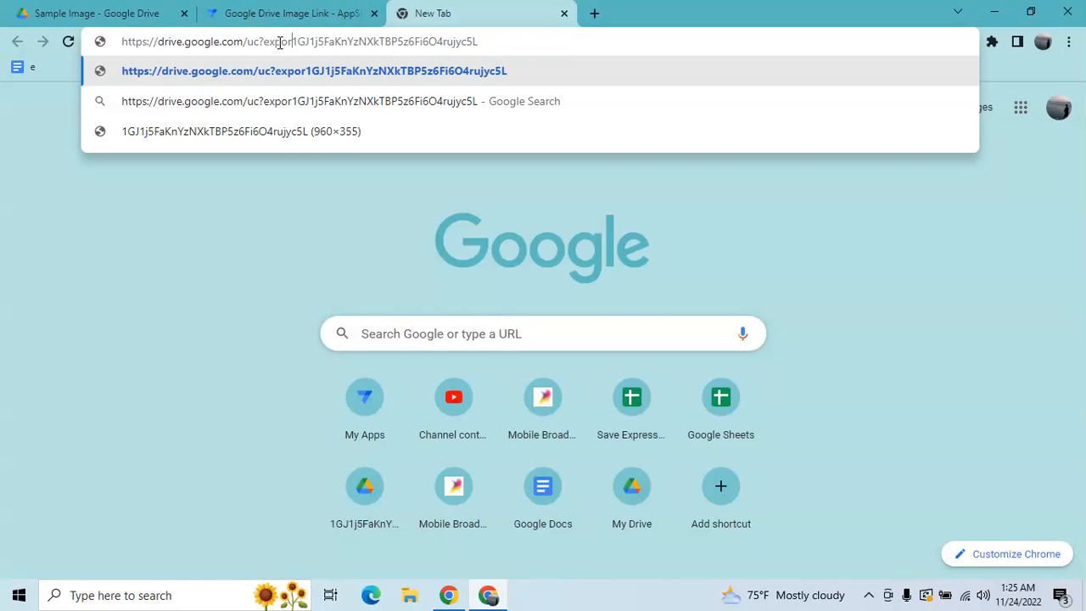
type("t=vi")
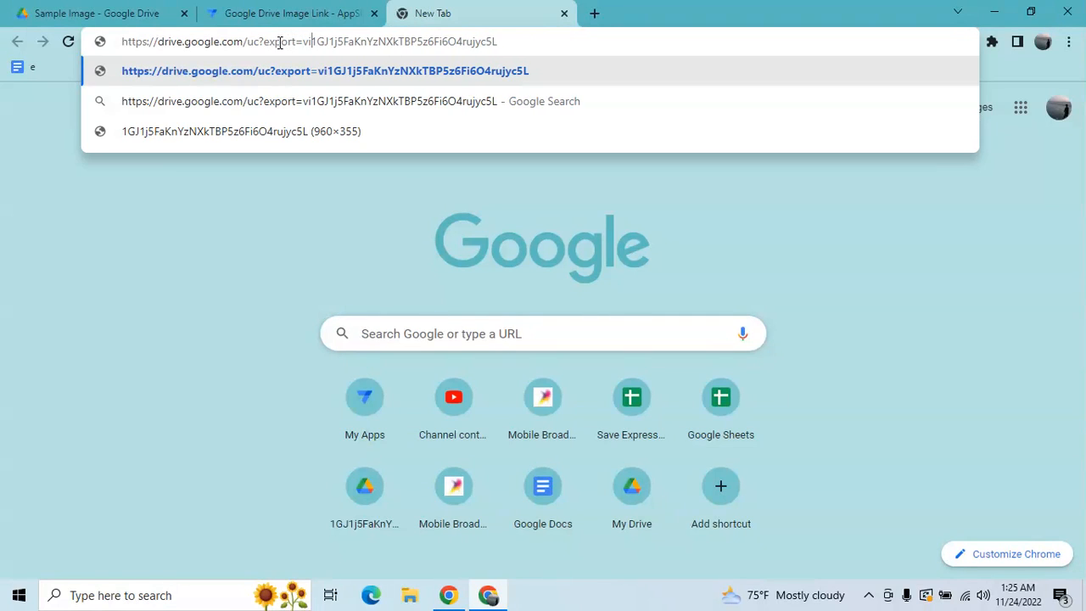
type("ew")
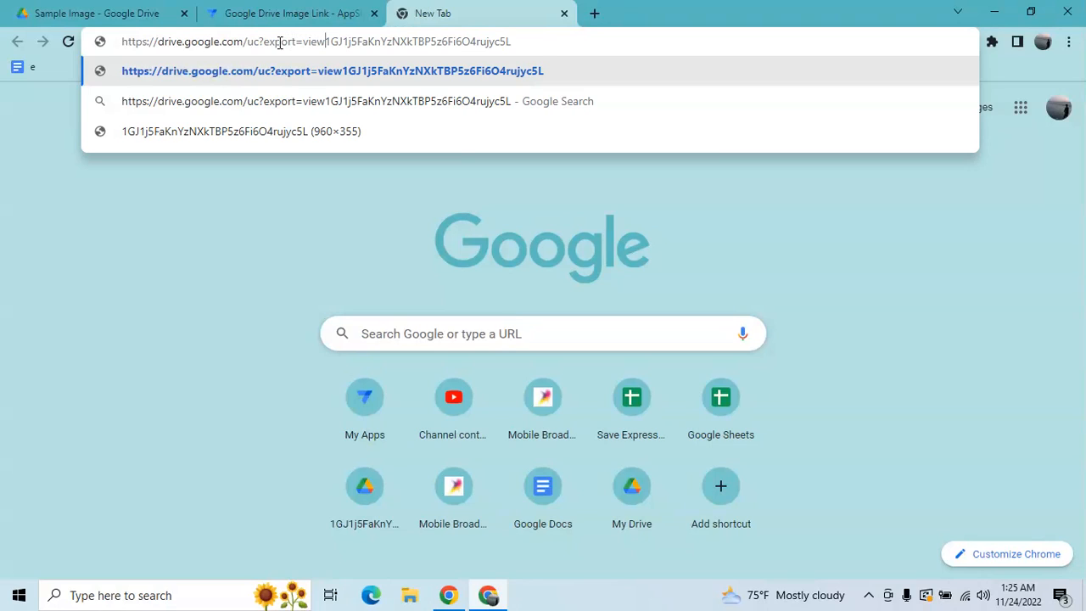
type("&id")
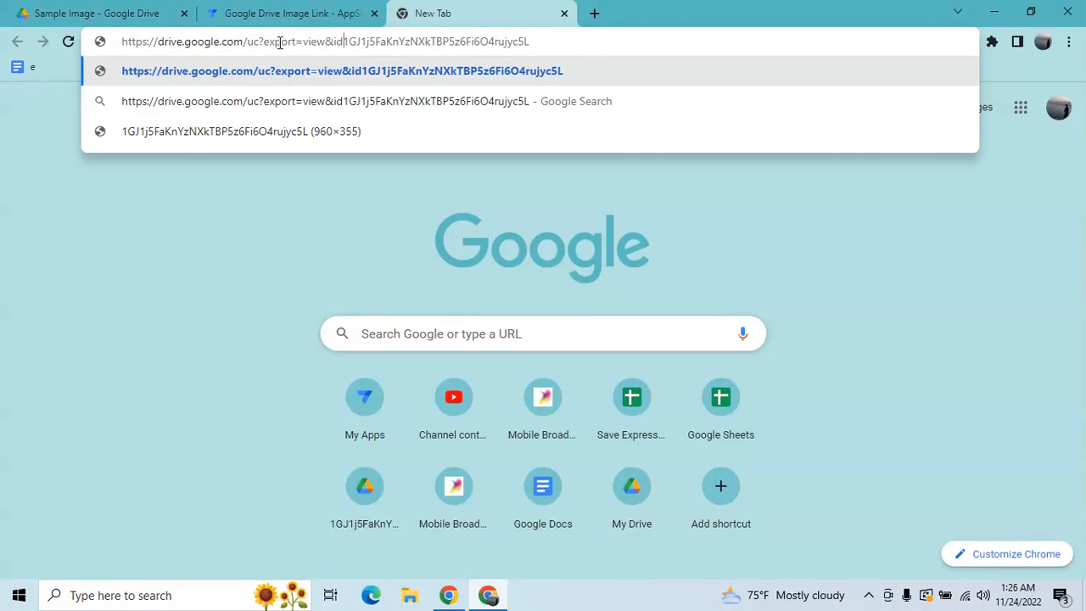
type("=")
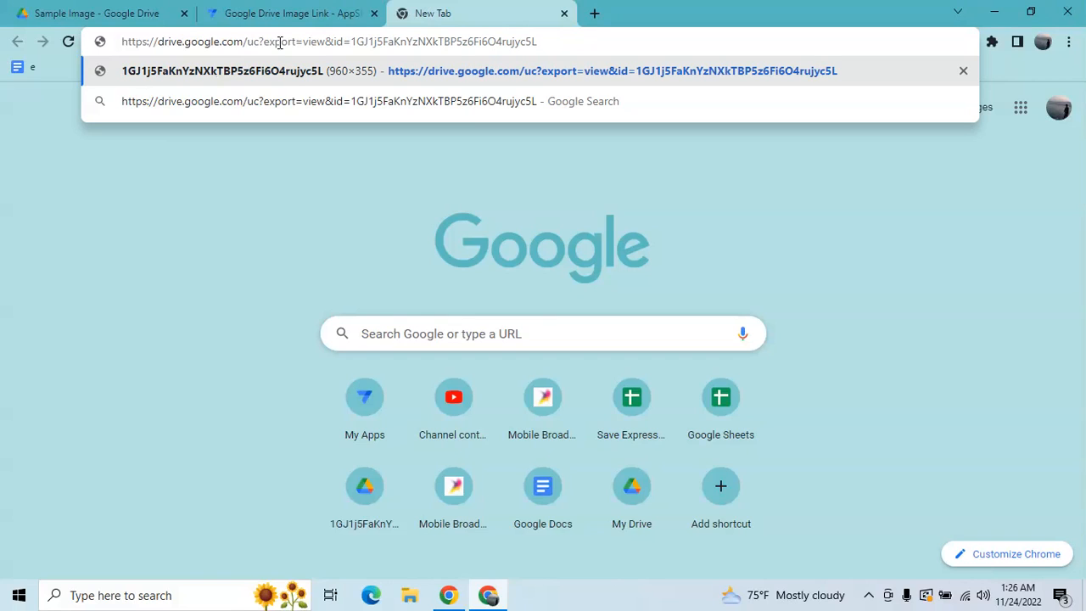
key("ctrl+a")
key("ctrl+c")
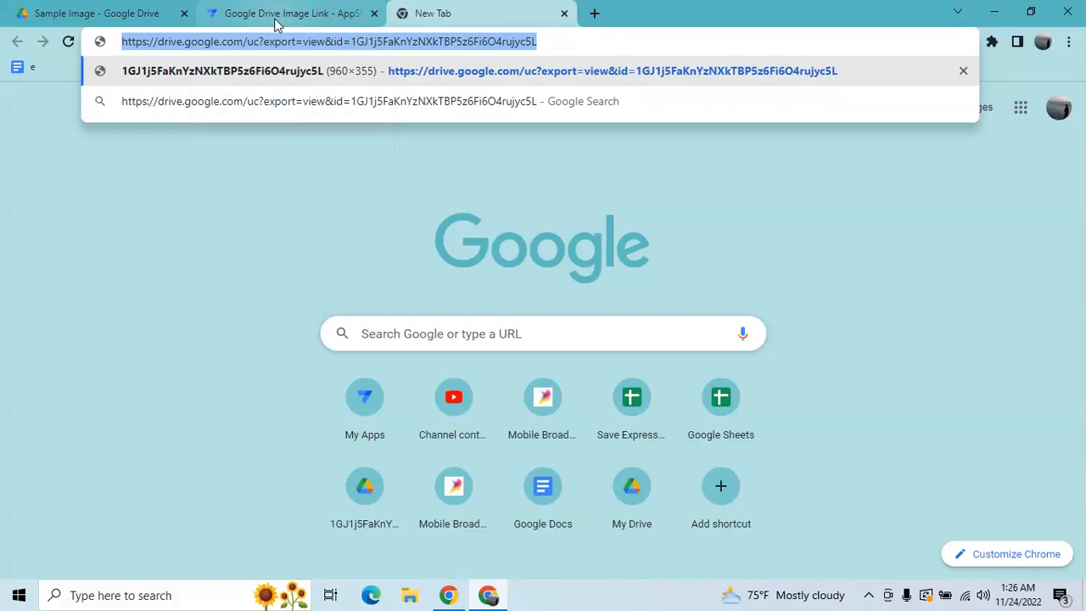
Set the Banner column's Content expression to the quoted uc?export=view Drive link
left_click(338, 7)
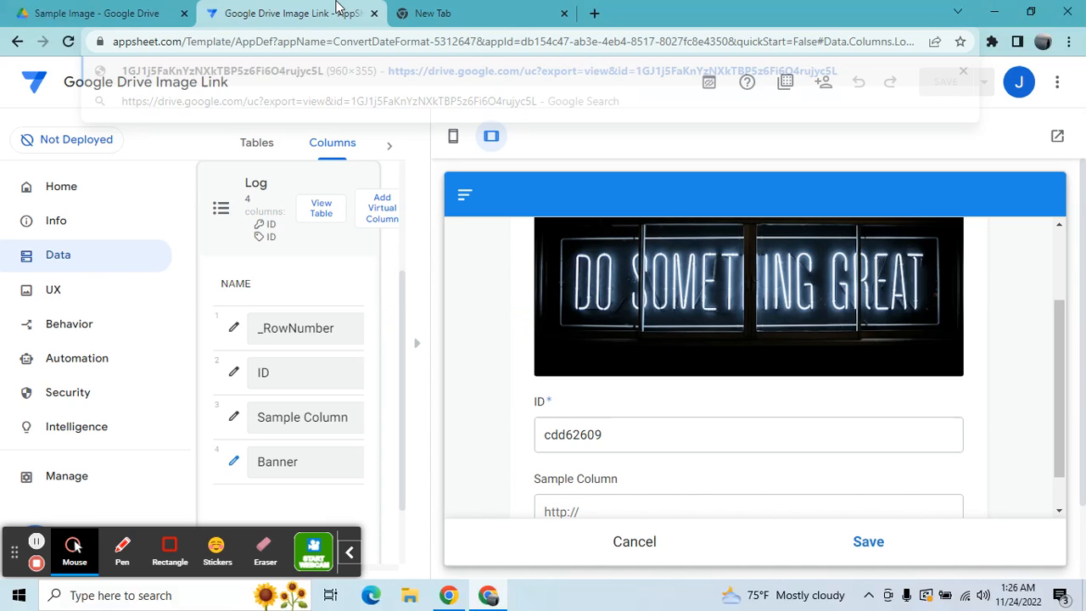
left_click(416, 342)
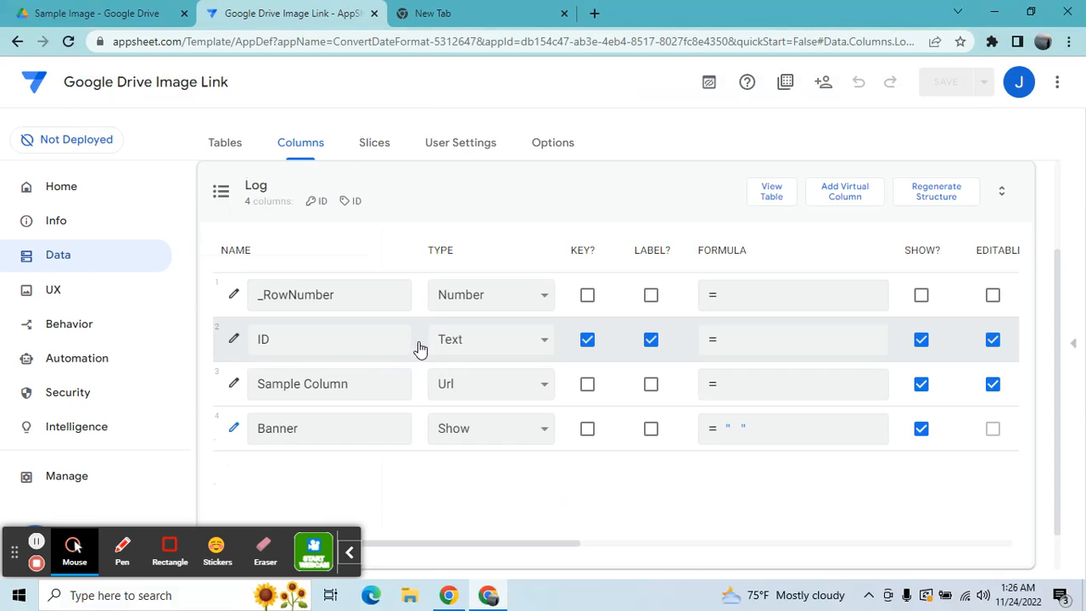
left_click(234, 428)
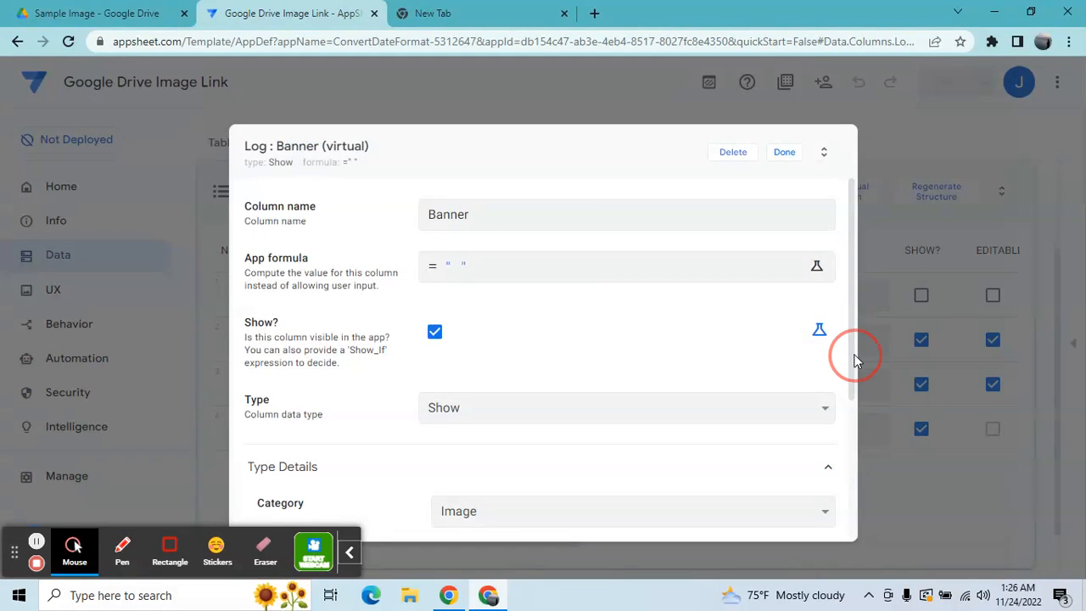
left_click_drag(855, 360, 838, 509)
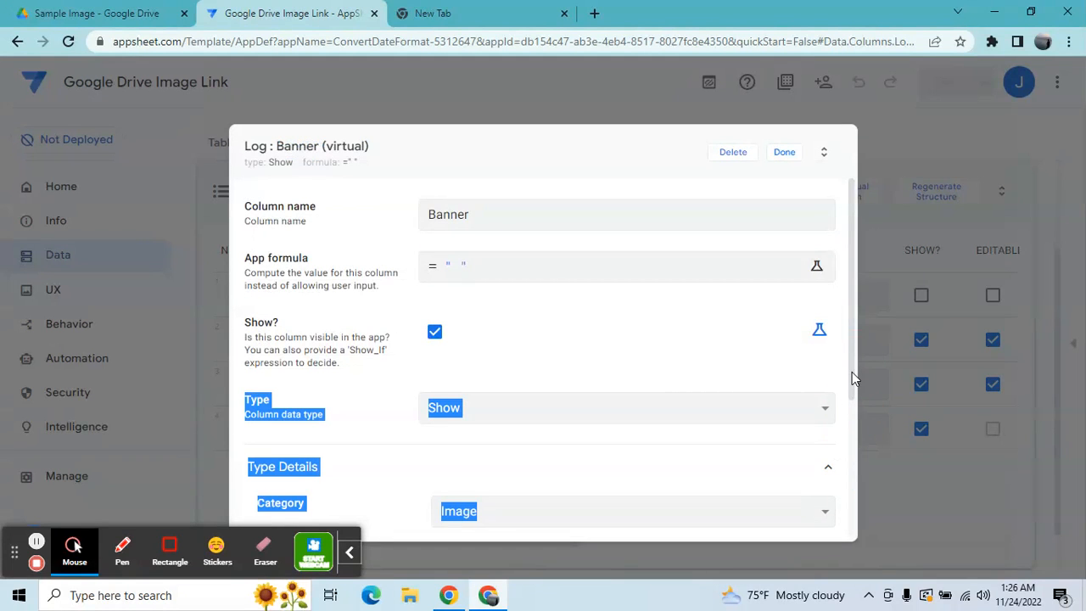
scroll(852, 382, "down", 2)
scroll(851, 381, "down", 2)
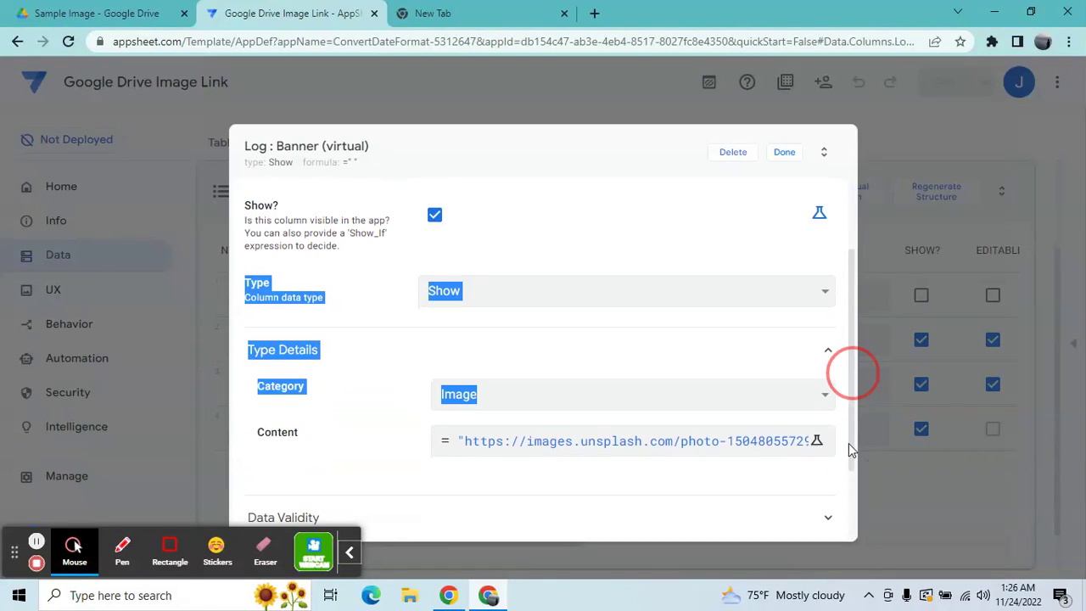
left_click(767, 441)
key("BackSpace")
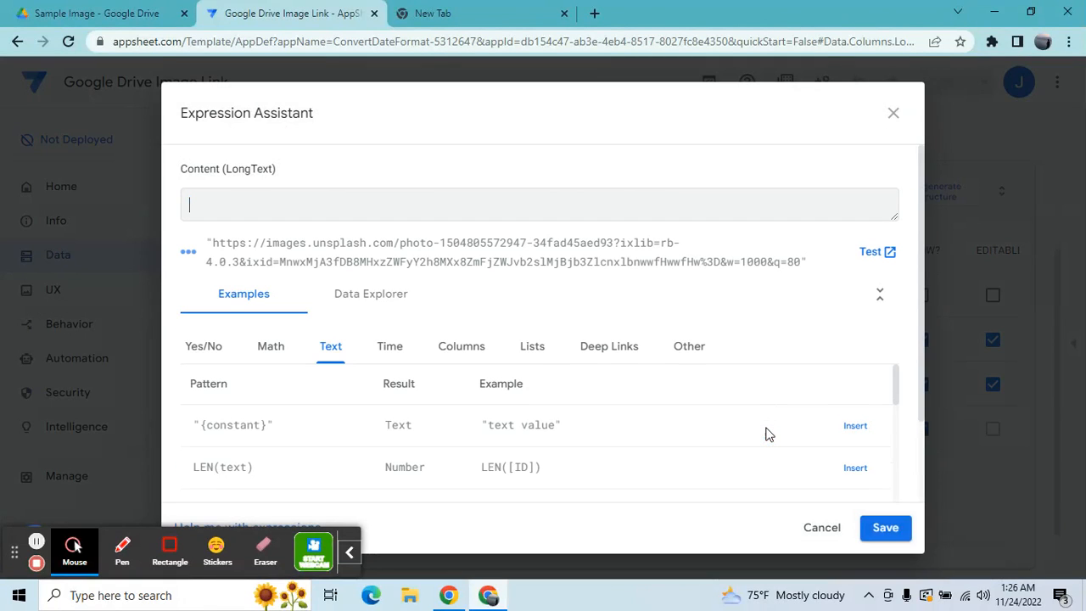
type("\"\"")
key("ctrl+v")
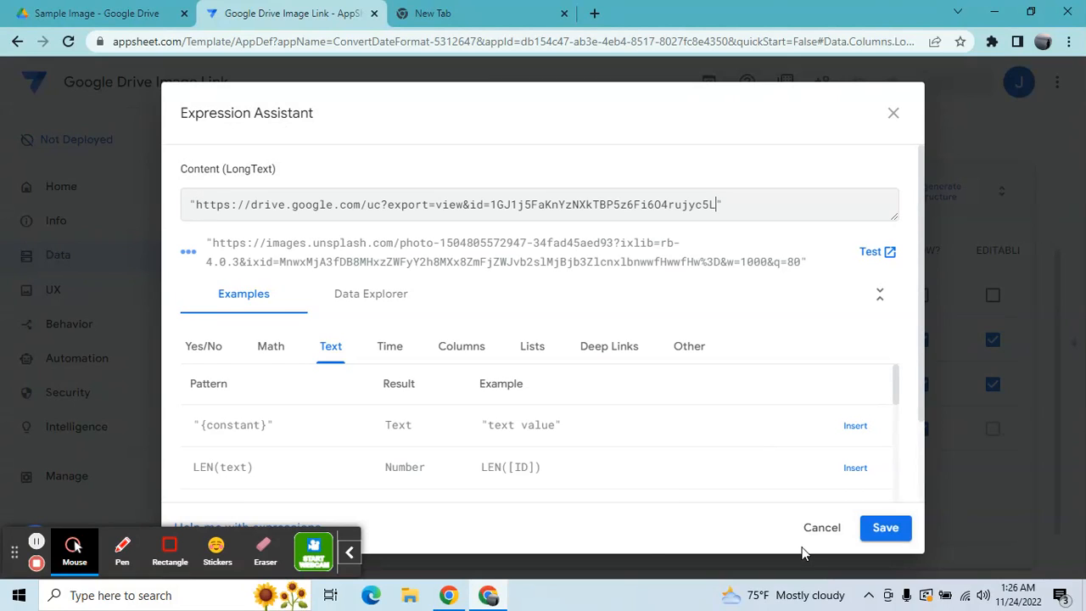
left_click(349, 552)
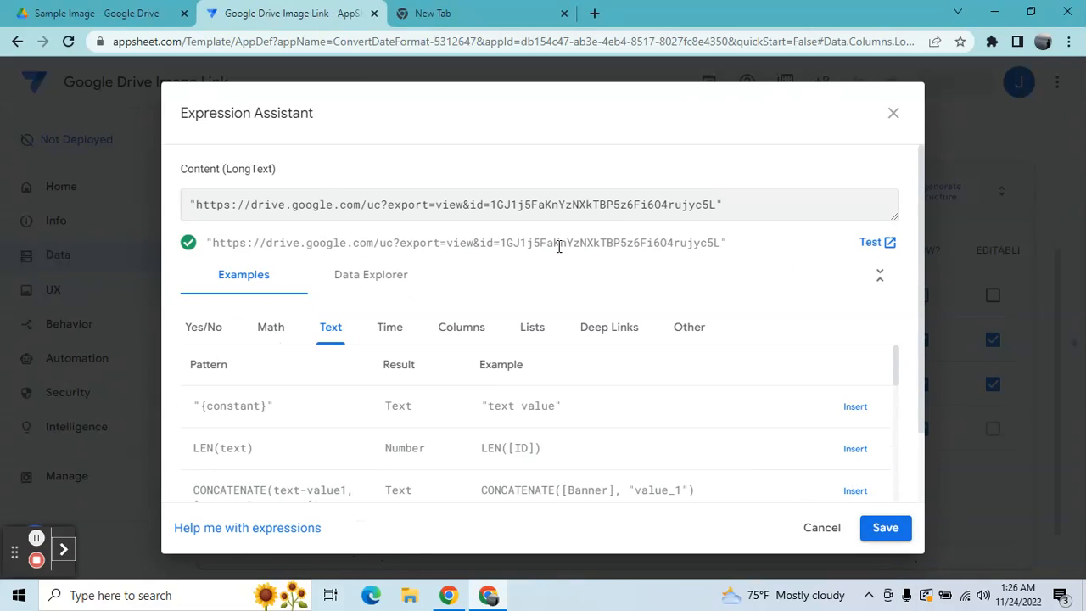
left_click(886, 528)
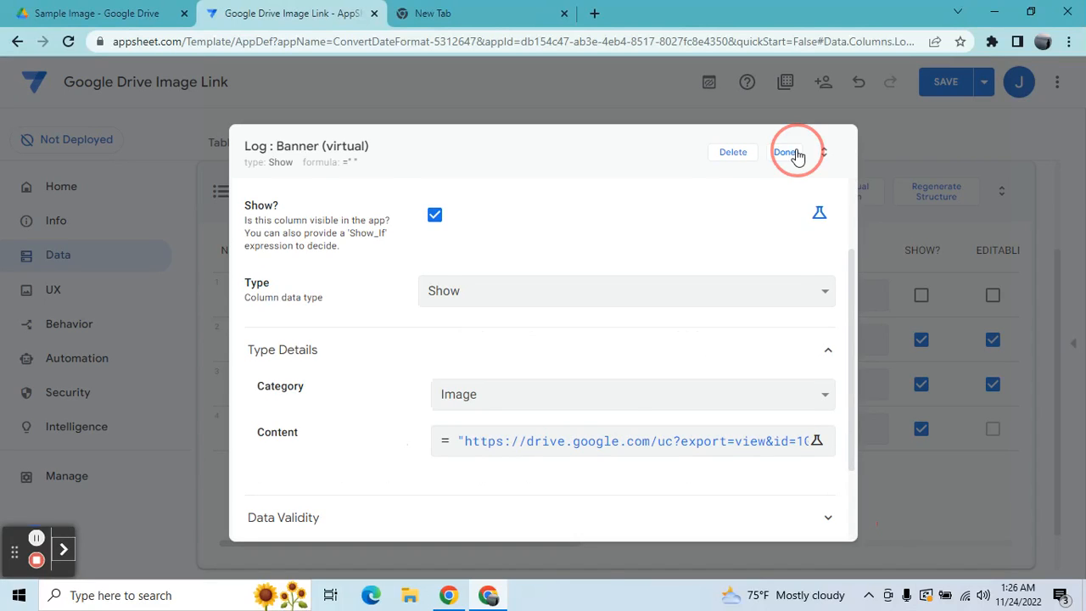
Finish the Banner column edit and save the app
left_click(792, 150)
left_click(946, 82)
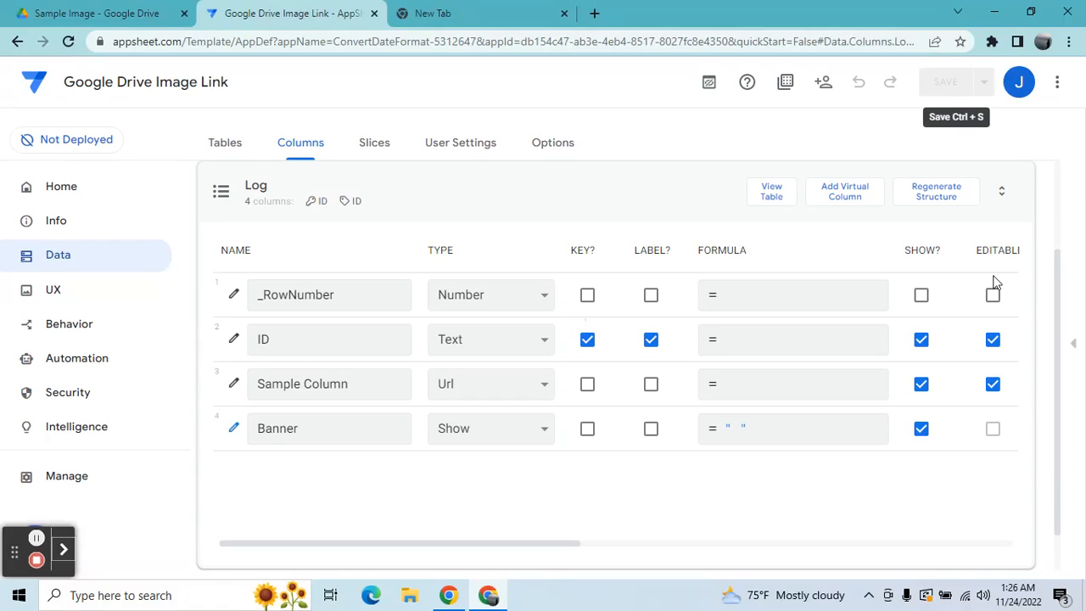
Show the preview, dismiss the Drive Share dialog, and view the Loading banner in AppSheet
left_click(1076, 344)
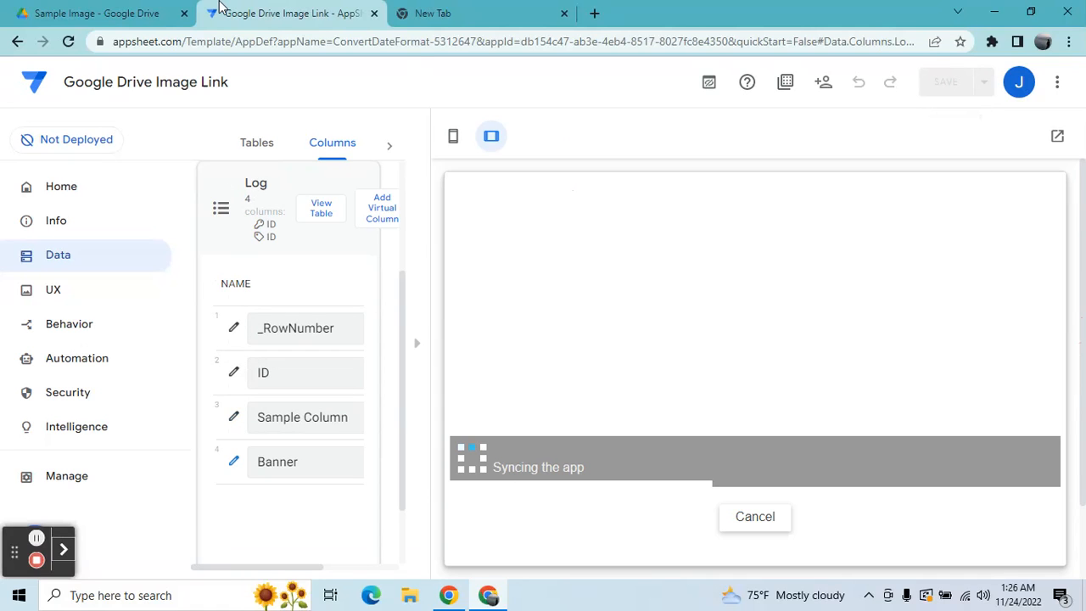
left_click(144, 13)
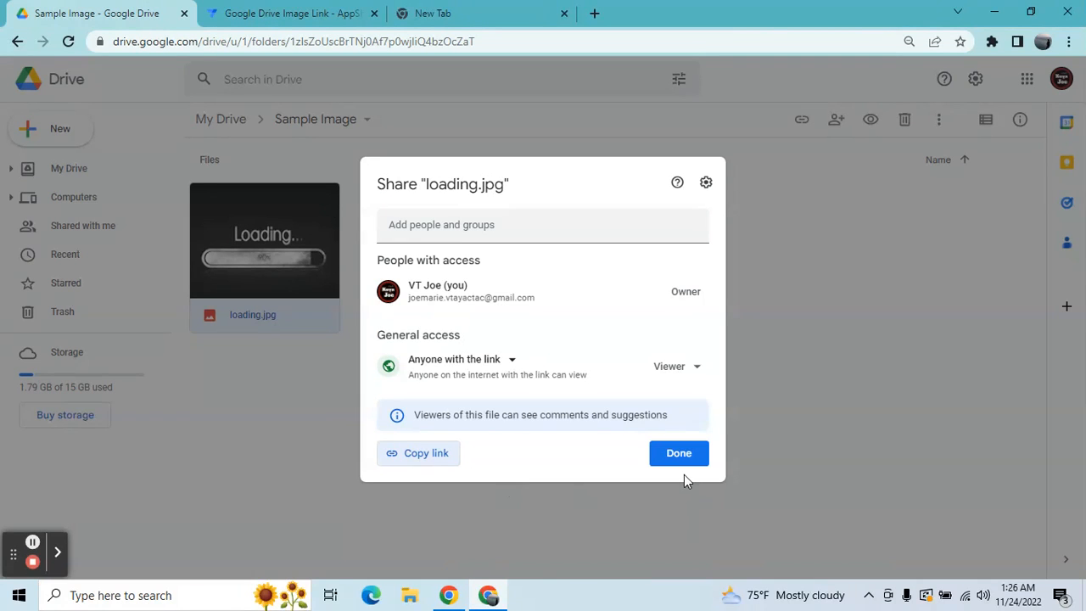
left_click(678, 452)
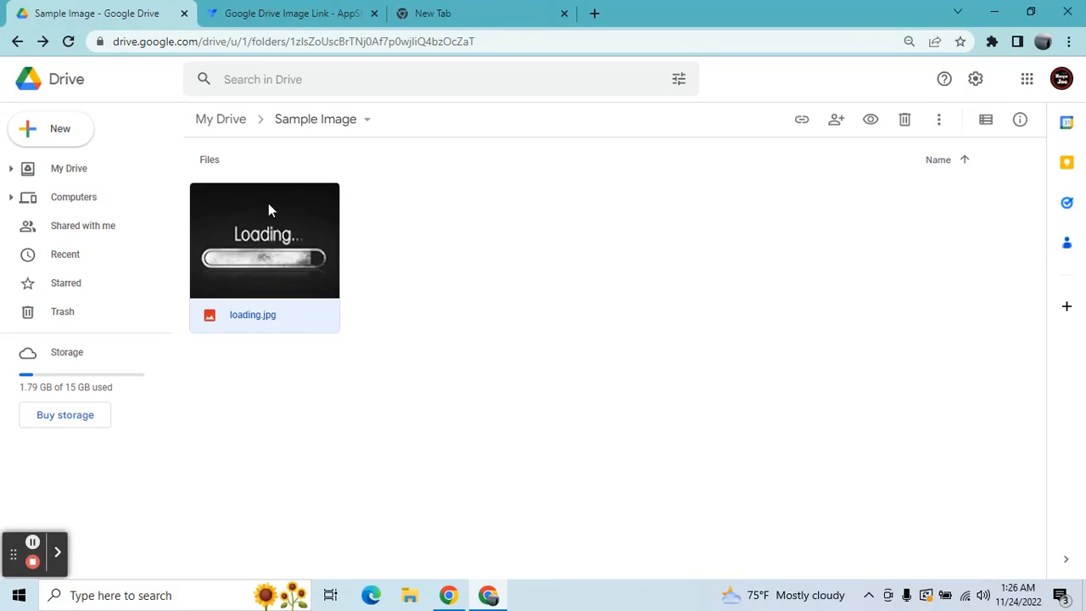
left_click(292, 12)
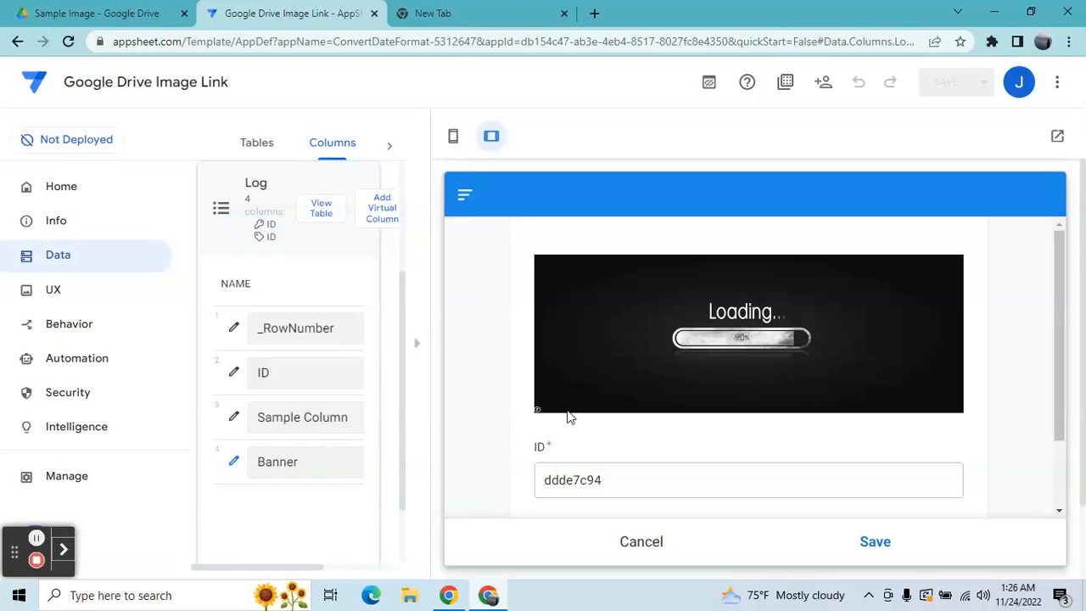
Open the converted uc?export=view link in the new tab to verify loading.jpg displays
left_click(433, 12)
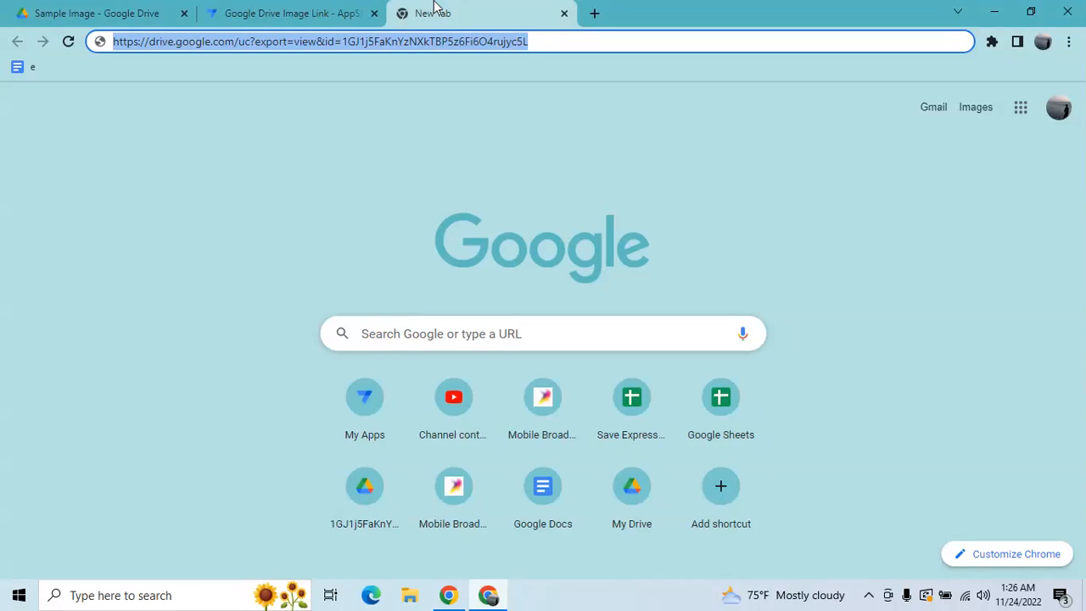
left_click(552, 42)
key("Return")
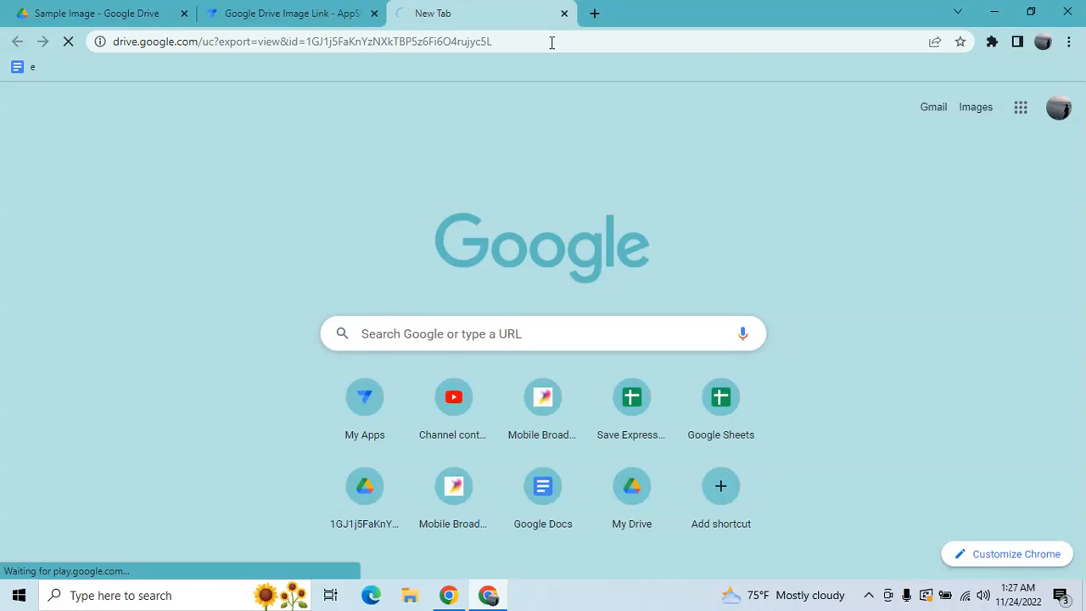